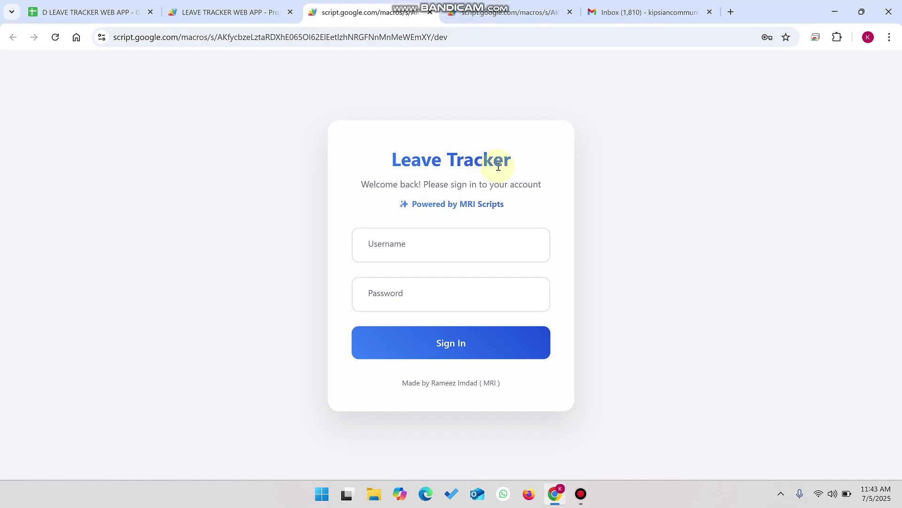
Step: Highlight the Leave Tracker title, then switch to the D LEAVE TRACKER WEB APP spreadsheet
left_click_drag(514, 166, 382, 159)
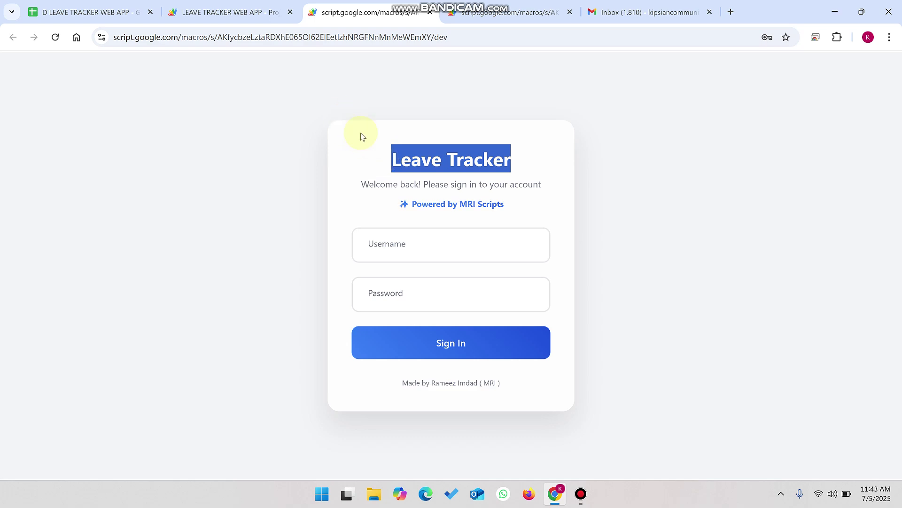
left_click(104, 11)
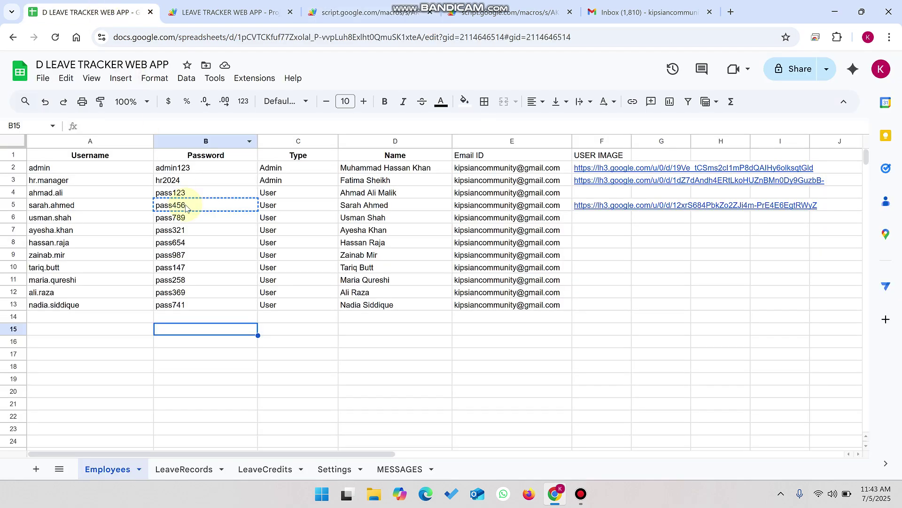
Step: Point out the Type column and the Admin type in C2, then return to the sign-in page
left_click(360, 12)
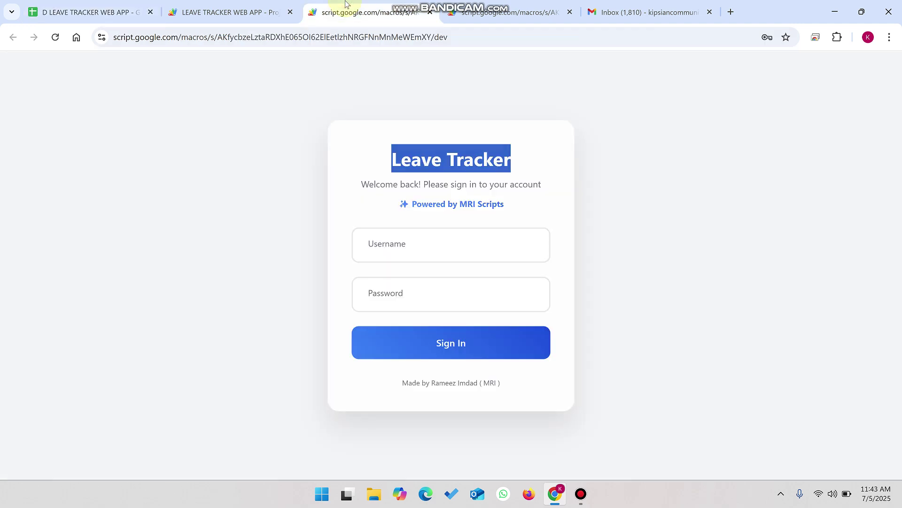
left_click(100, 12)
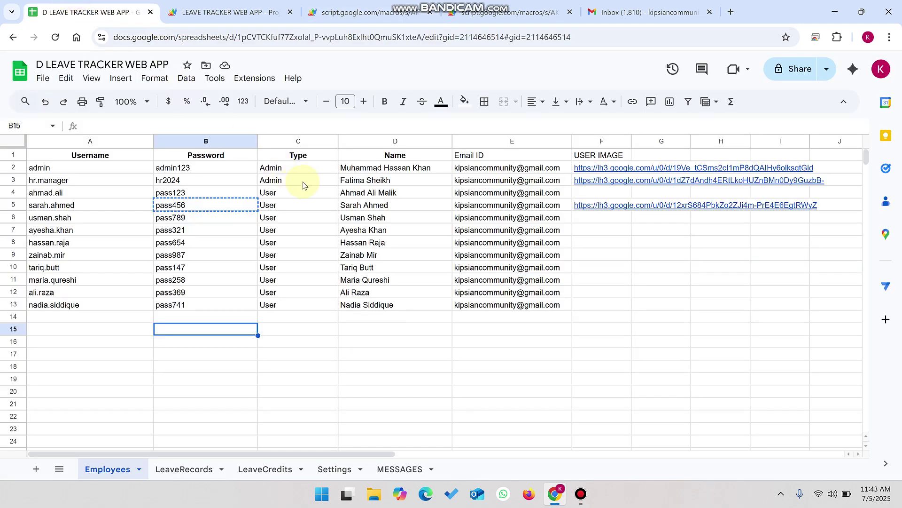
left_click(295, 159)
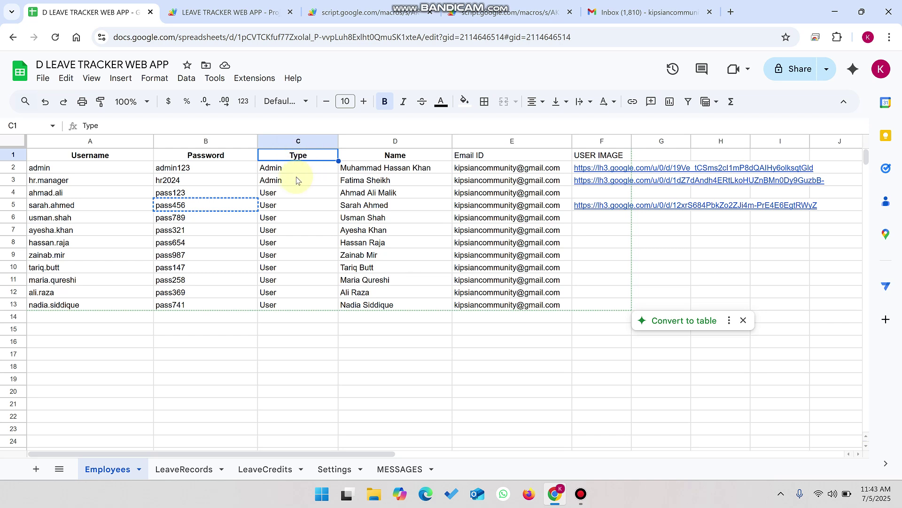
left_click(291, 172)
left_click(362, 12)
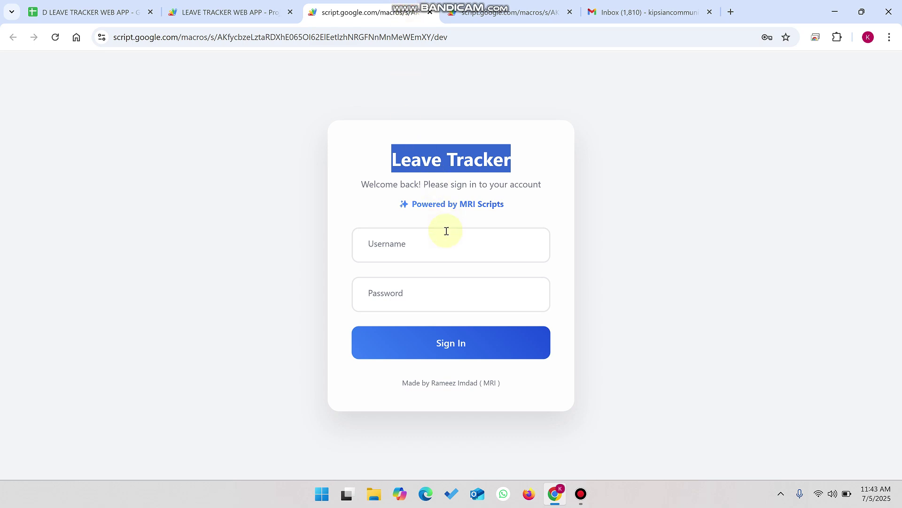
Step: Sign in to Leave Tracker with the saved admin login
left_click(523, 233)
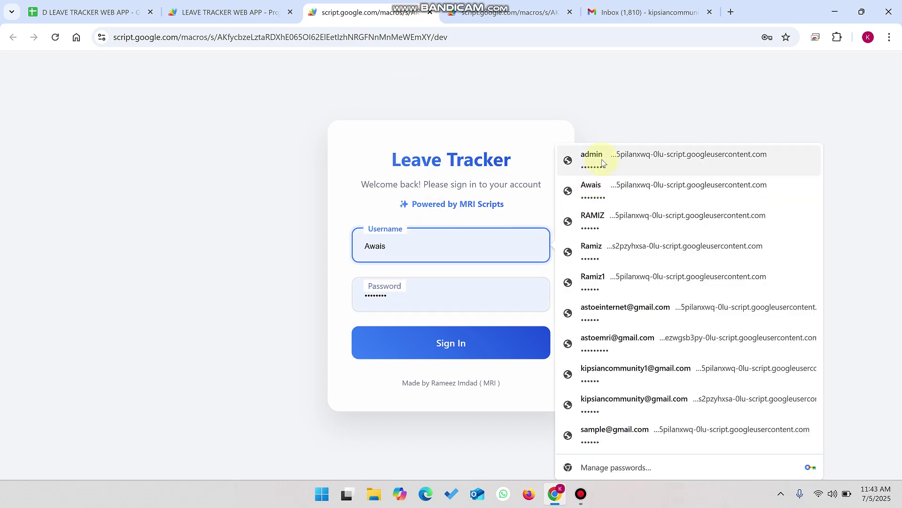
left_click(585, 151)
left_click(468, 340)
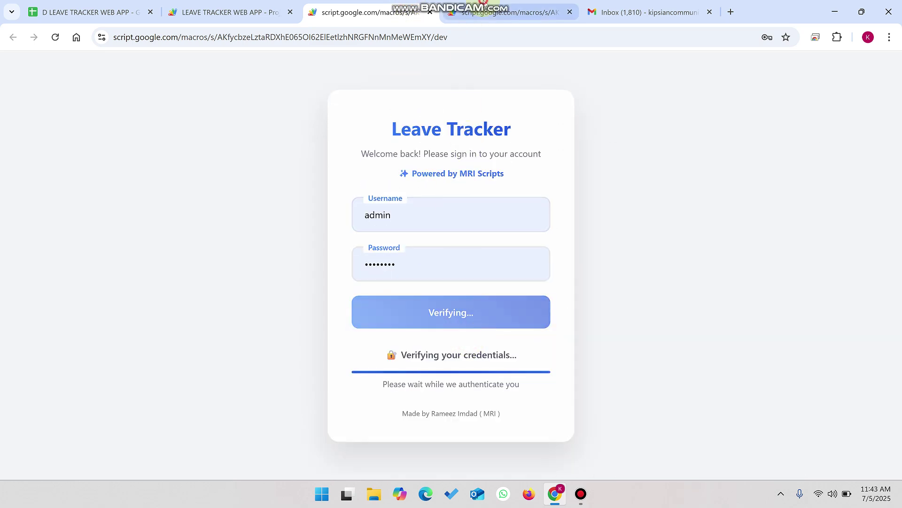
Step: Copy the row-5 employee username from the sheet into the second sign-in page
left_click(124, 4)
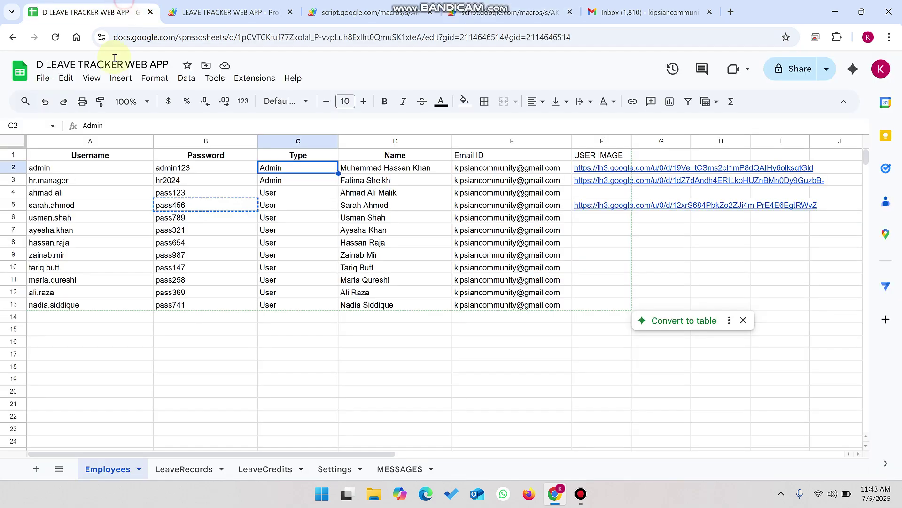
left_click(103, 192)
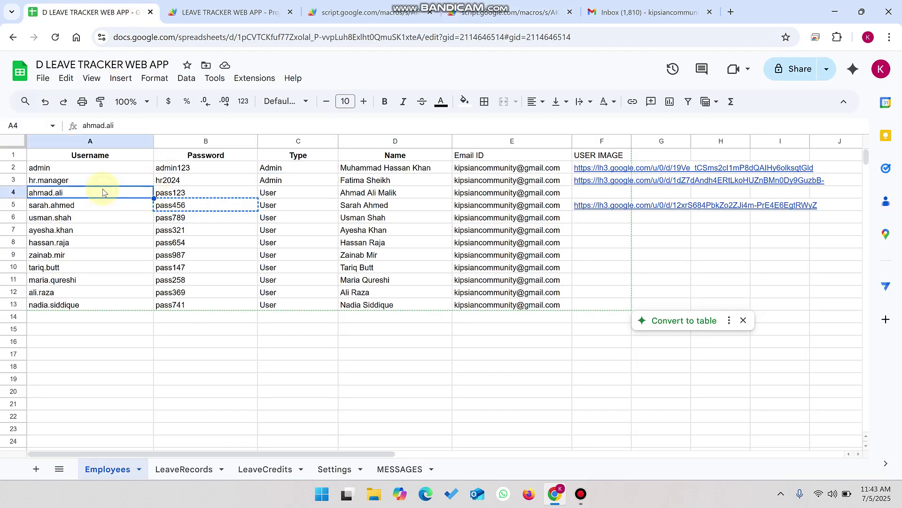
left_click(68, 205)
key("ctrl+c")
left_click(506, 12)
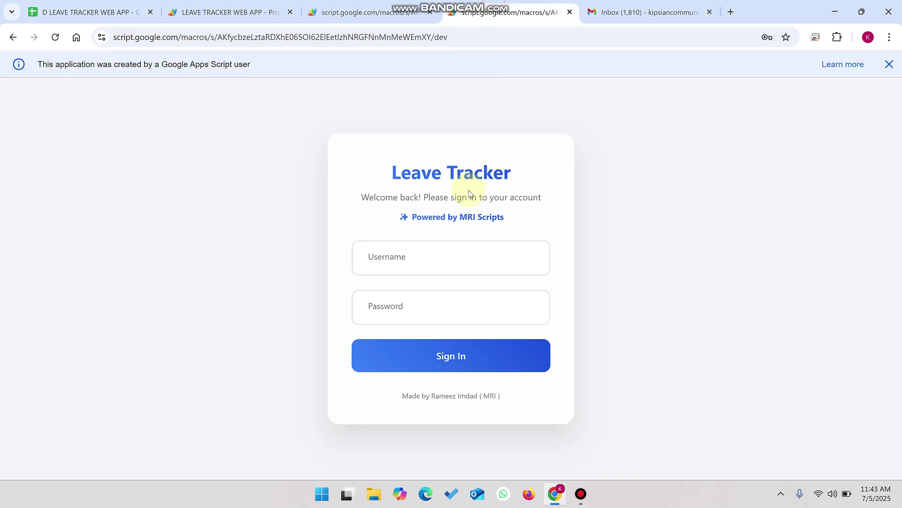
left_click(416, 255)
key("ctrl+v")
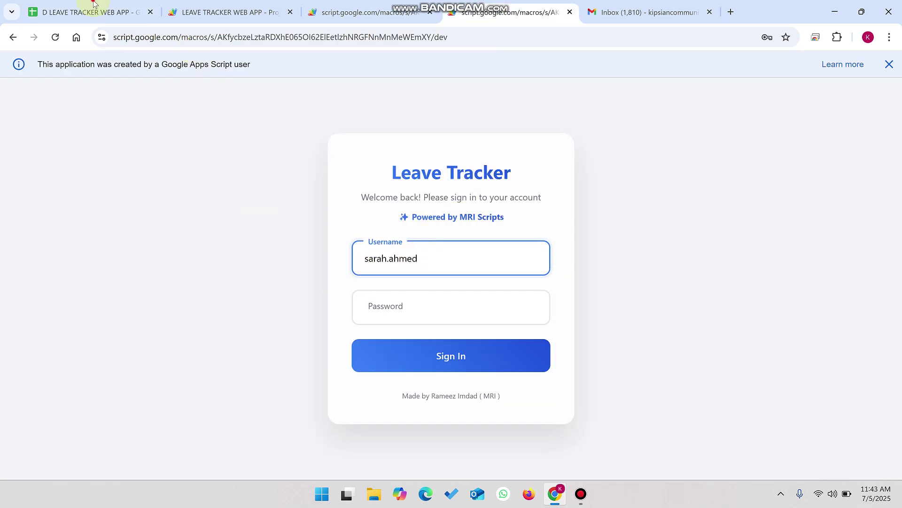
Step: Copy the row-5 password, sign in as that employee, and return to the admin dashboard
left_click(90, 13)
left_click(183, 205)
key("ctrl+c")
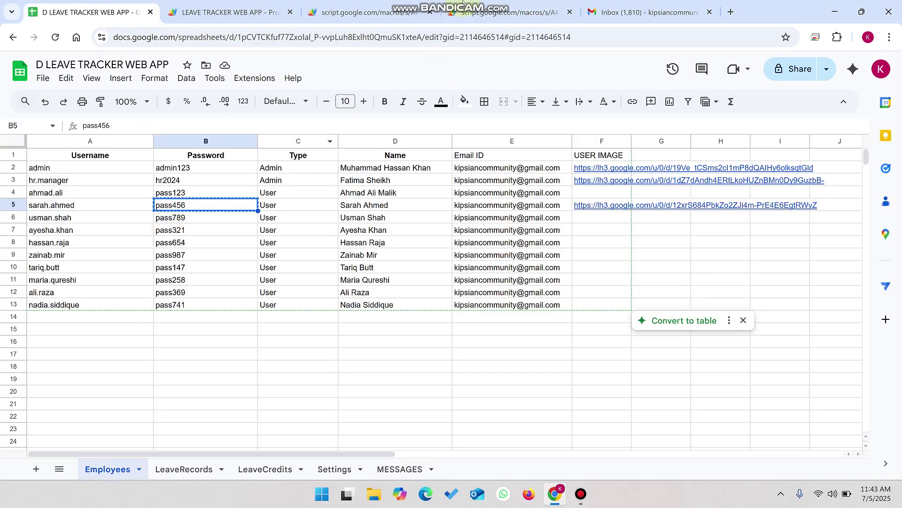
left_click(506, 12)
left_click(414, 296)
key("ctrl+v")
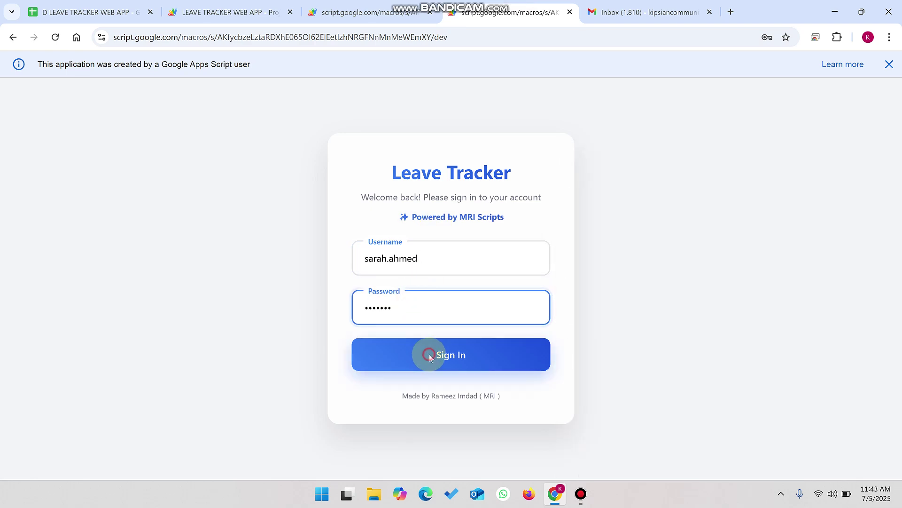
left_click(429, 355)
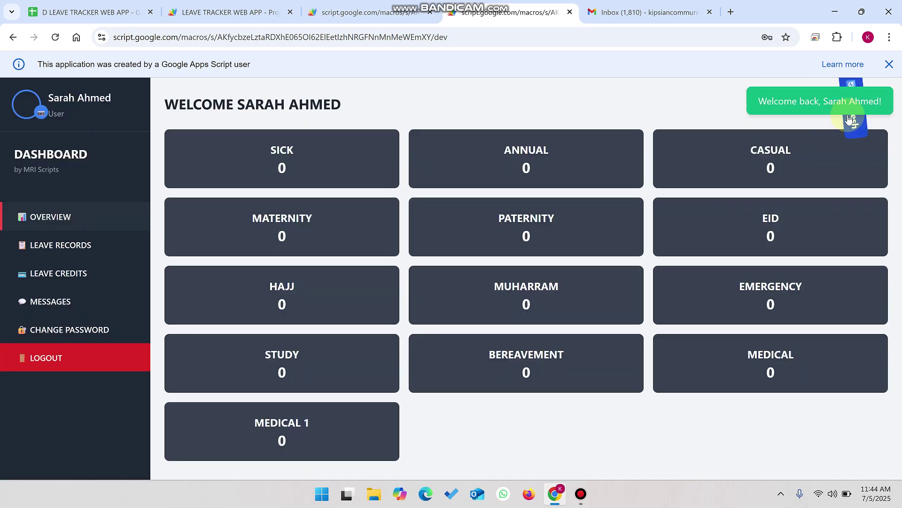
left_click(360, 13)
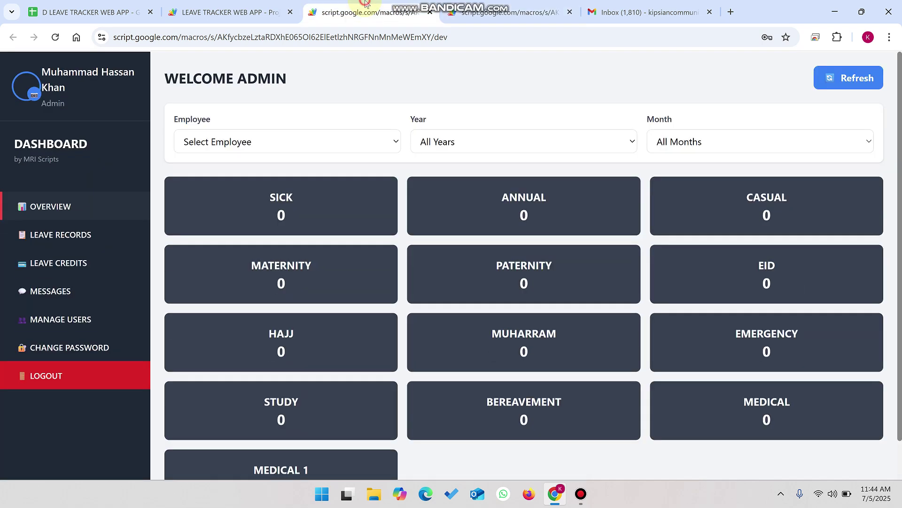
left_click_drag(306, 101, 187, 79)
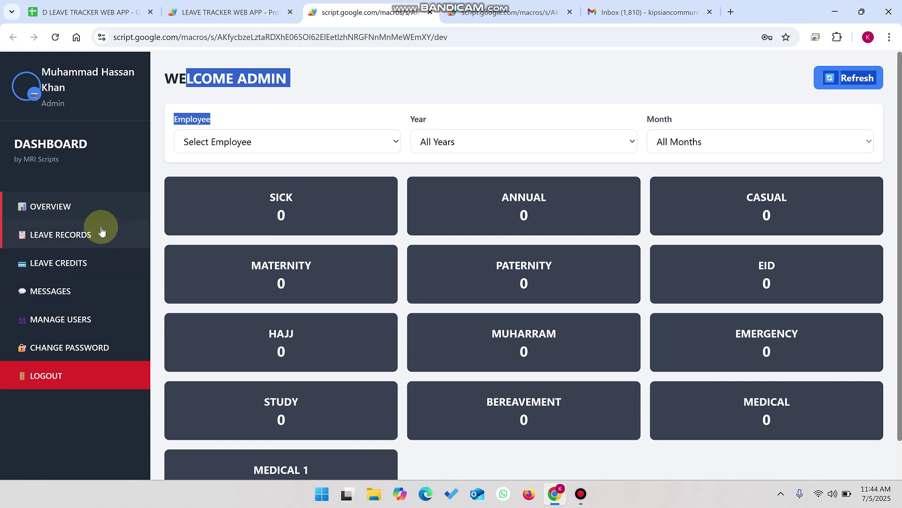
left_click(51, 290)
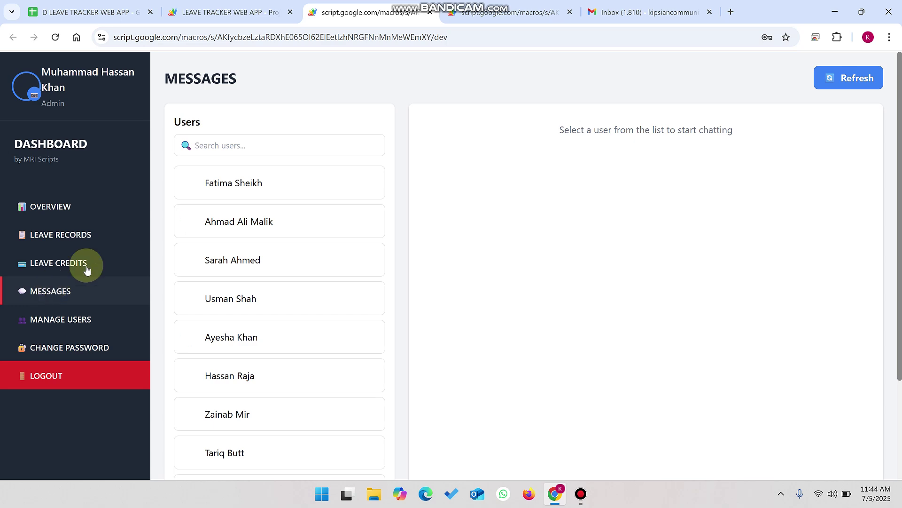
scroll(223, 231, "down", 3)
scroll(224, 230, "up", 3)
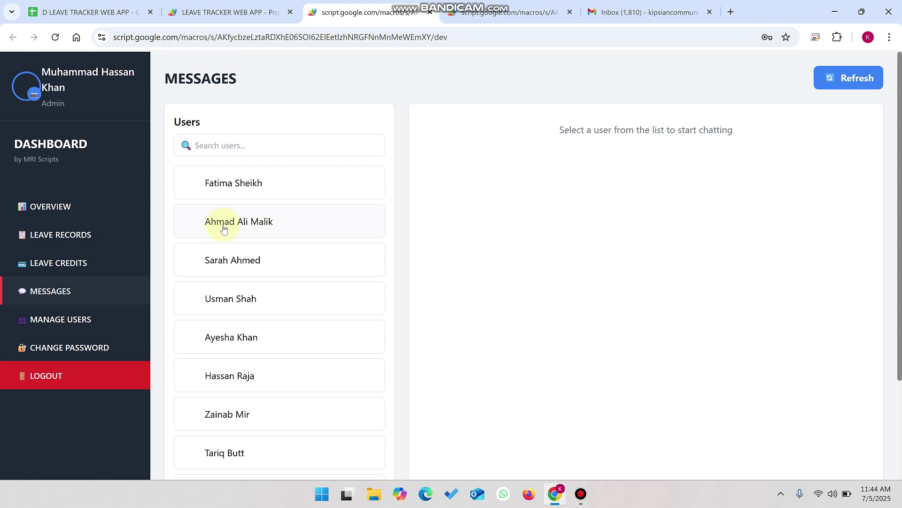
left_click(84, 316)
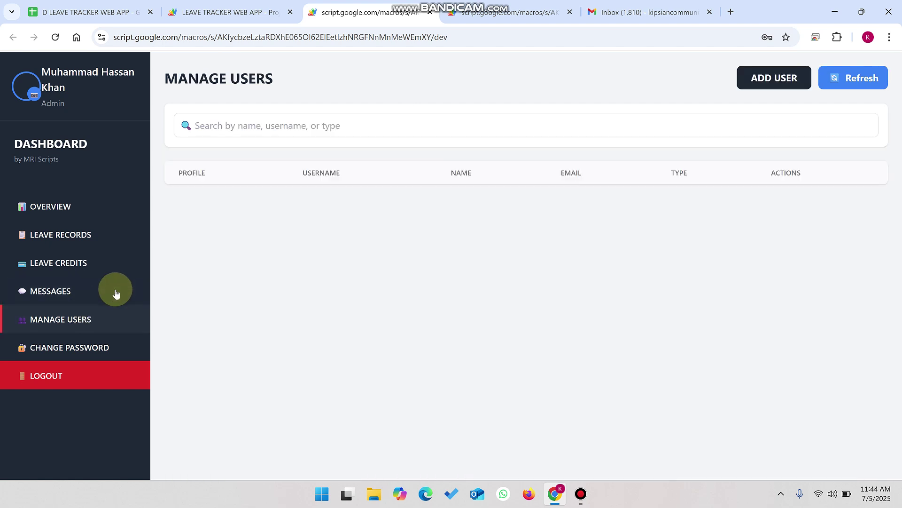
left_click(76, 347)
left_click(60, 210)
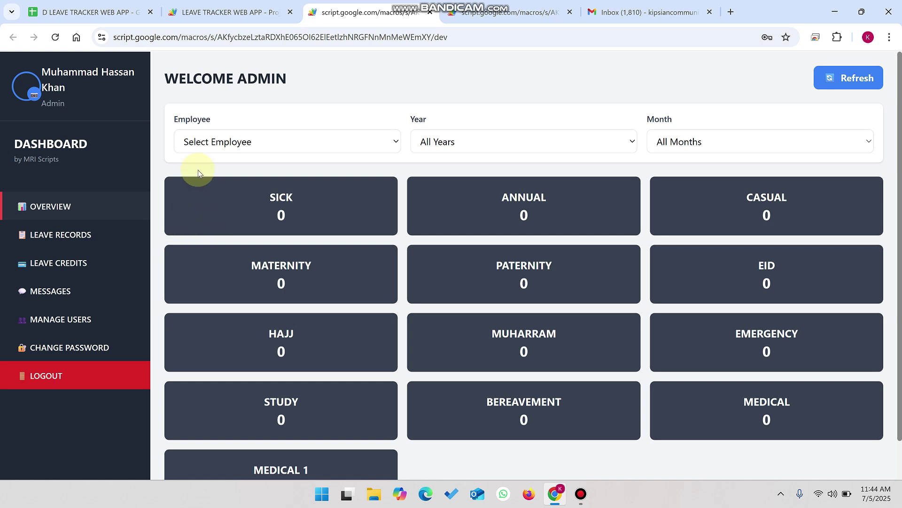
Step: Filter the admin overview to one employee, whose MUHARRAM total is 1
left_click_drag(281, 76, 239, 78)
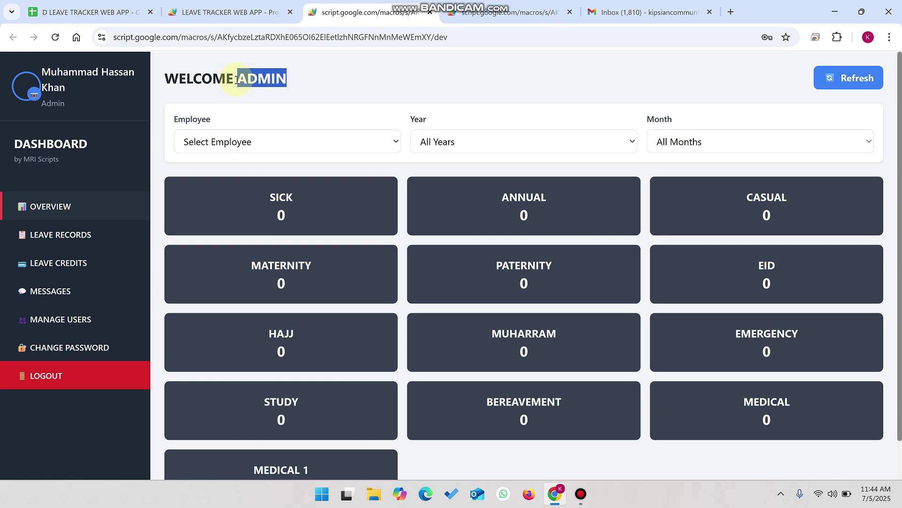
left_click(253, 138)
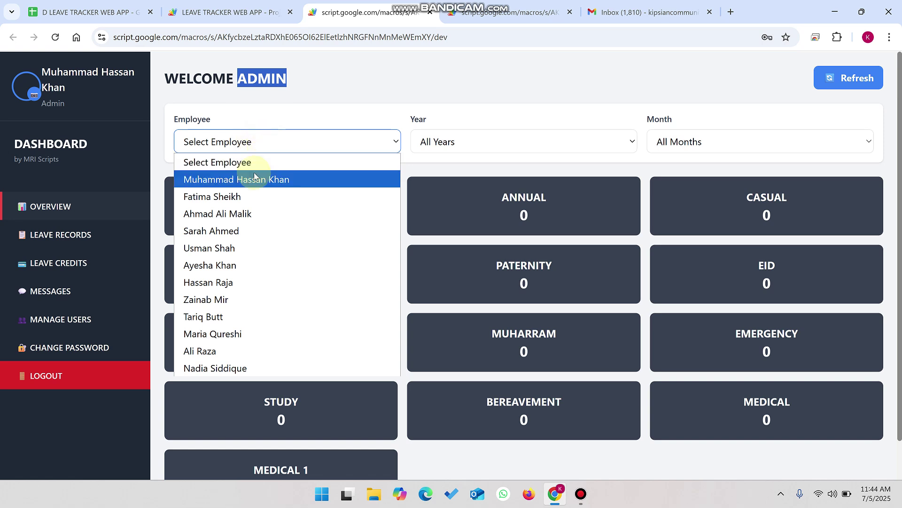
left_click(208, 281)
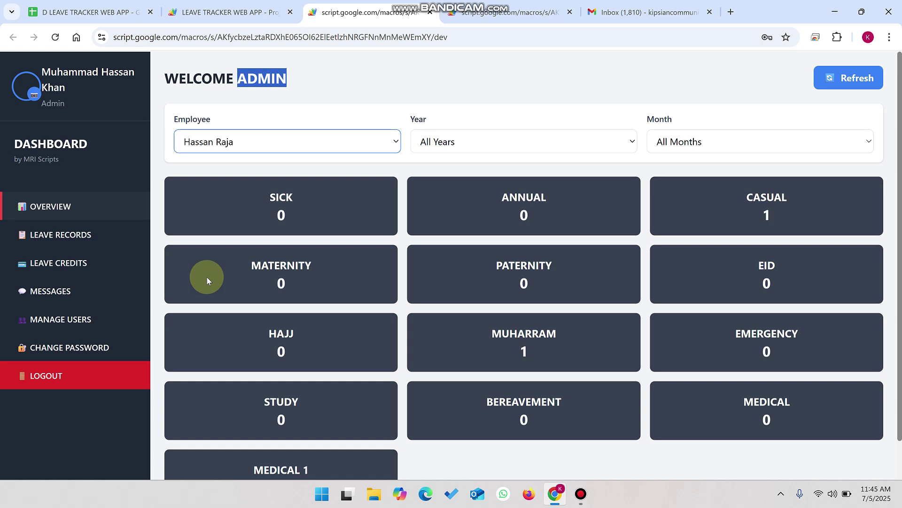
scroll(511, 351, "down", 1)
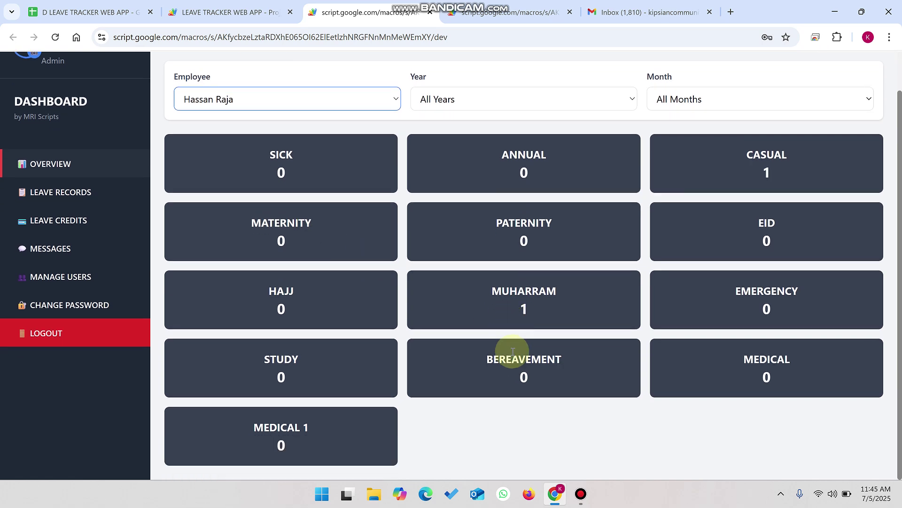
left_click_drag(538, 308, 483, 286)
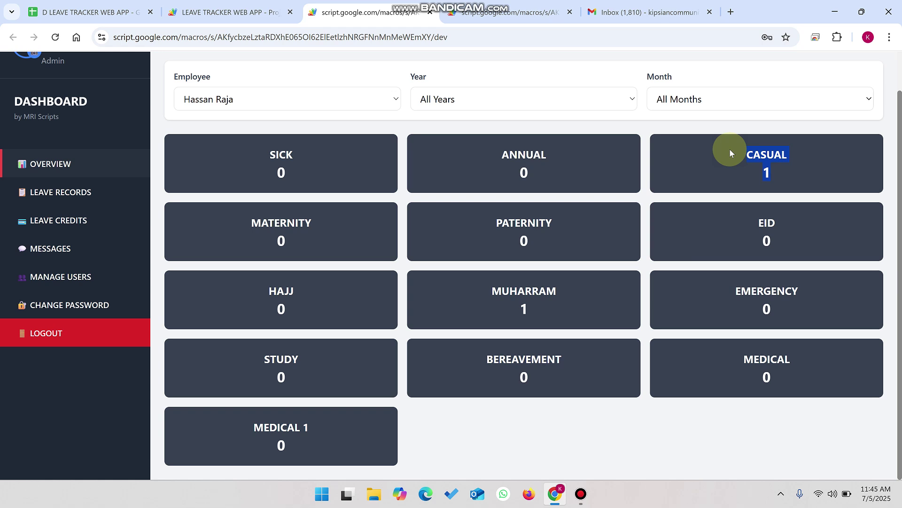
Step: Show another employee's totals, with 91 maternity leave, then open Leave Records
left_click(458, 97)
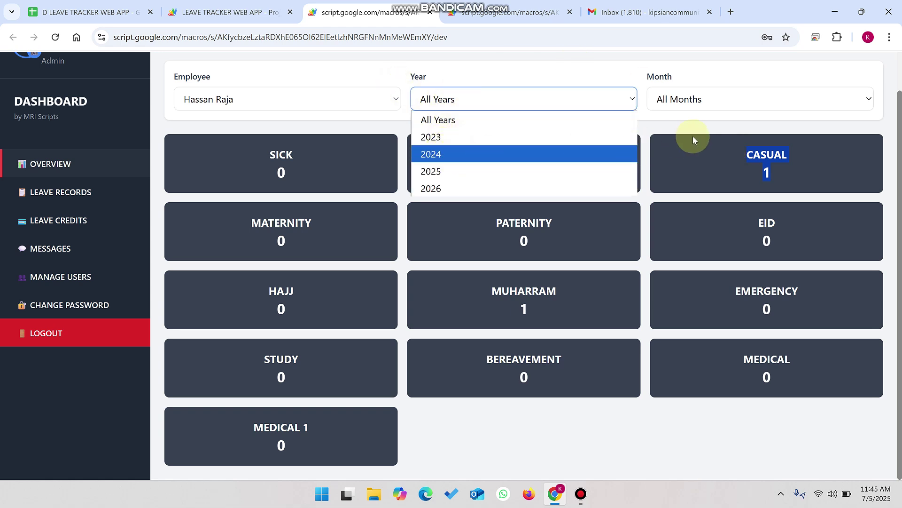
left_click(691, 99)
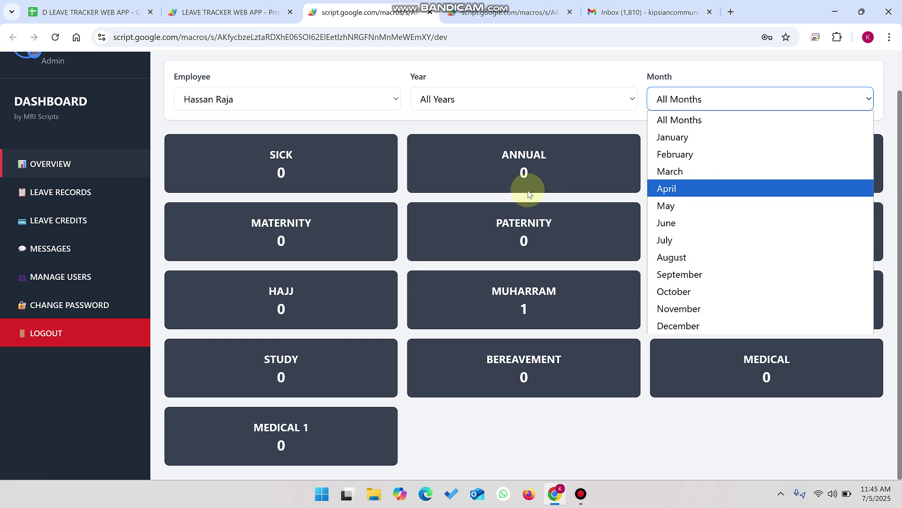
left_click(238, 111)
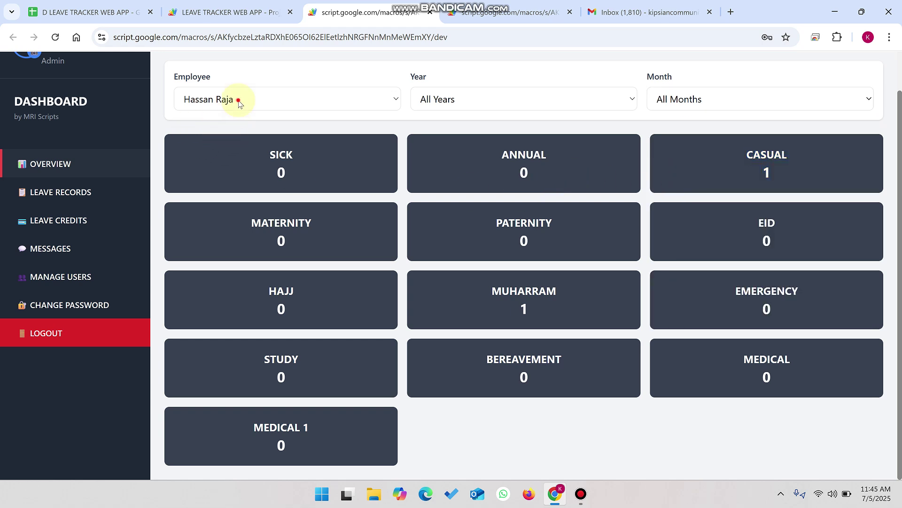
left_click(238, 100)
left_click(244, 223)
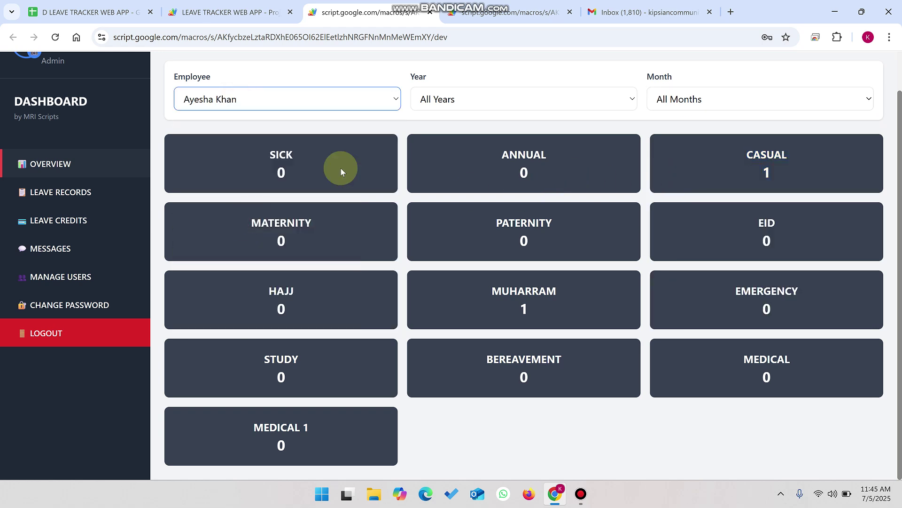
scroll(350, 159, "up", 1)
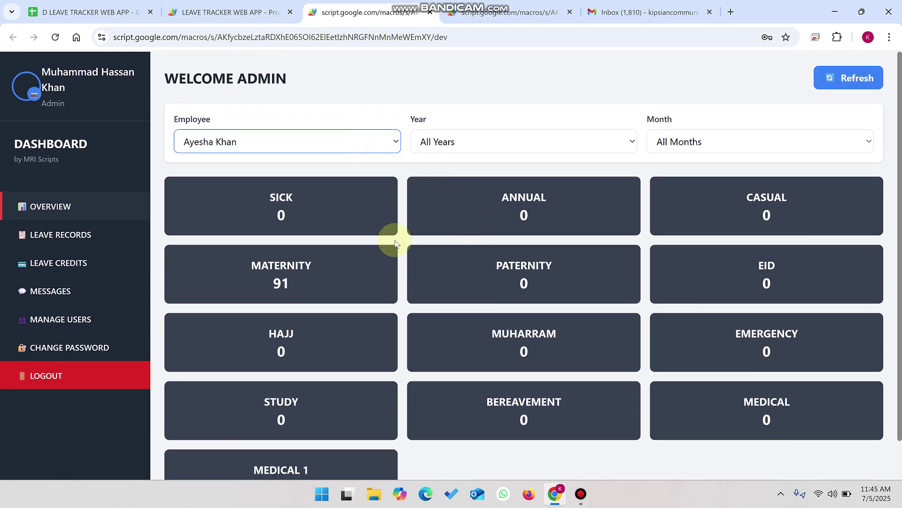
left_click_drag(289, 277, 266, 277)
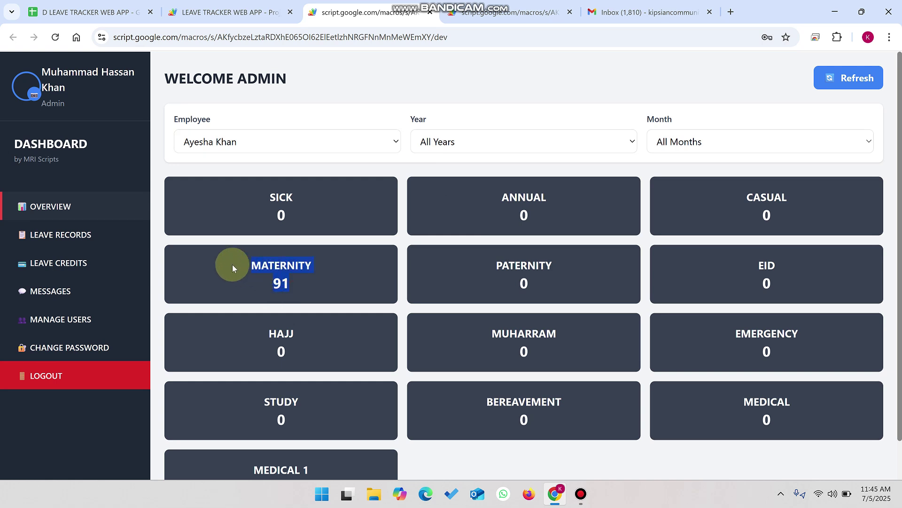
left_click(75, 235)
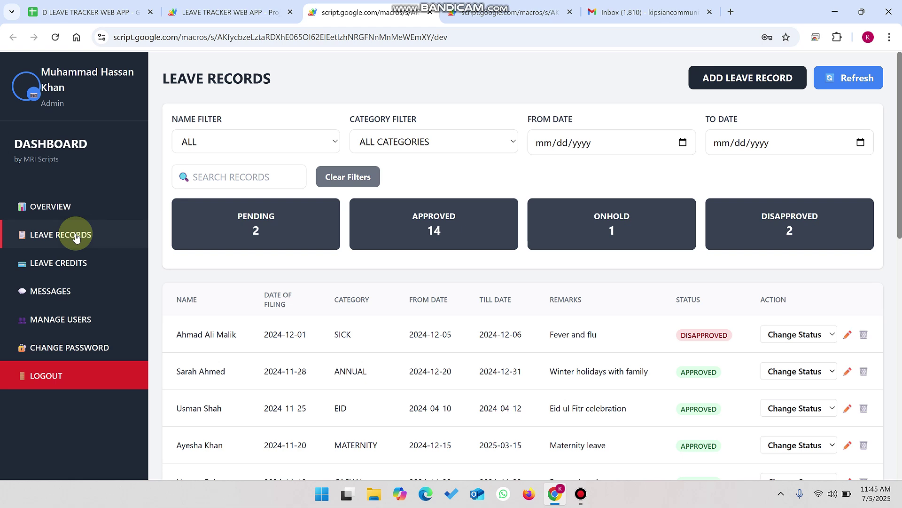
Step: Set the From Date filter to today, 07/05/2025, leaving one ANNUAL record
left_click(781, 334)
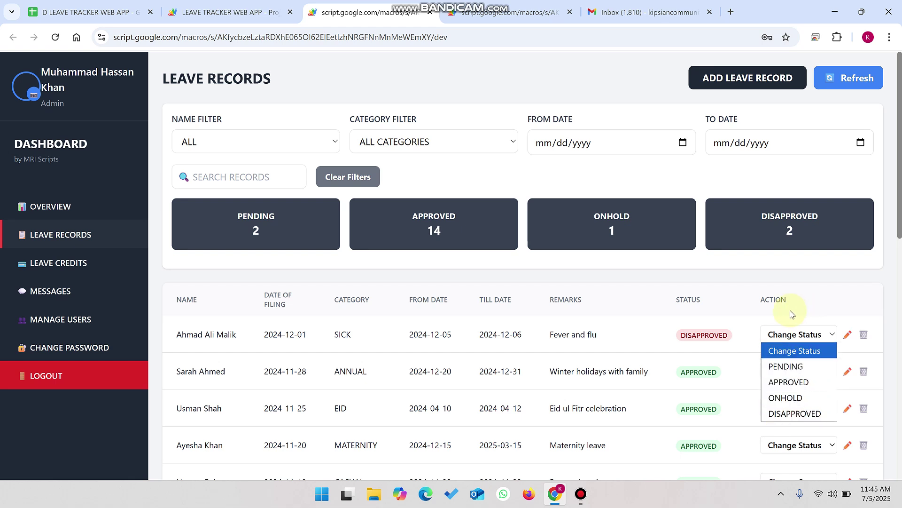
left_click(683, 142)
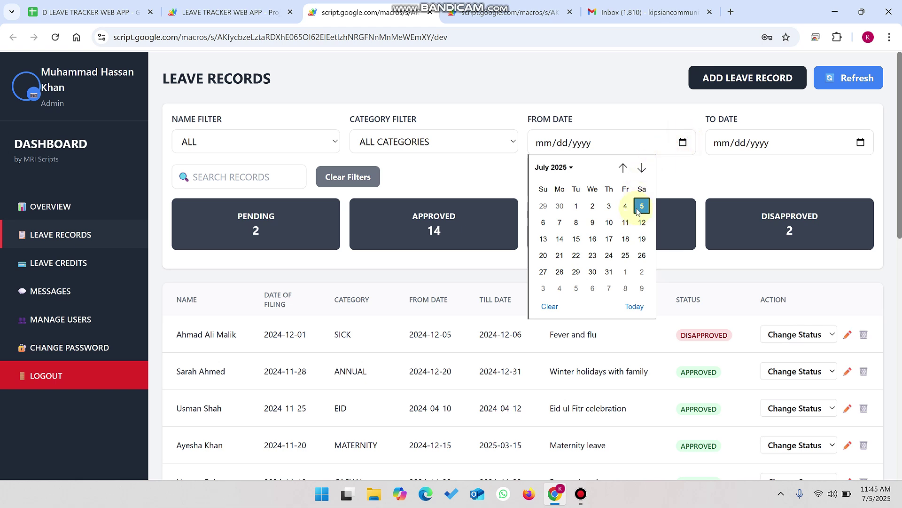
left_click(634, 306)
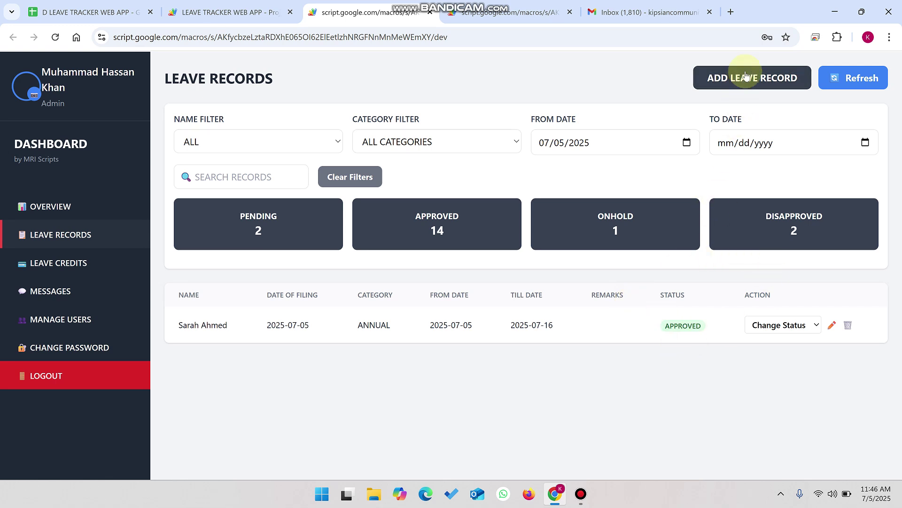
left_click(510, 12)
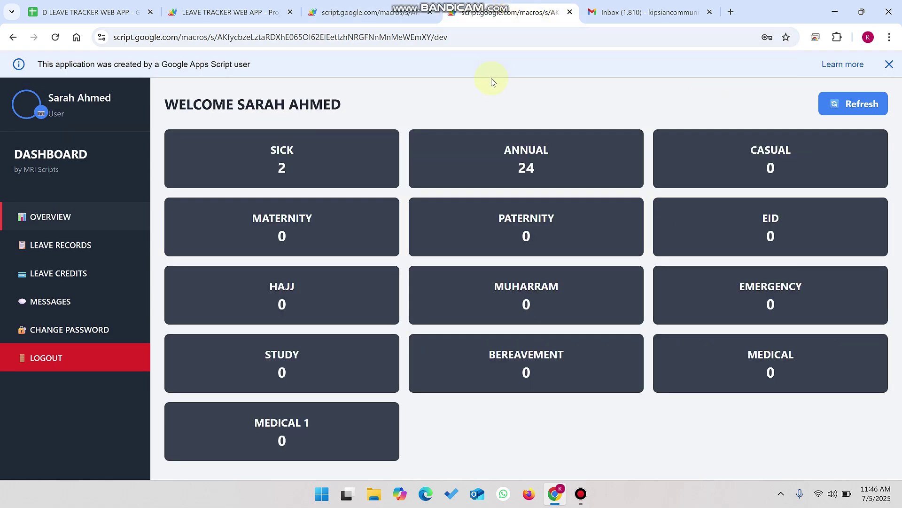
Step: Open the employee's own Leave Records, showing three approved leaves, then their leave credits
left_click_drag(352, 97, 230, 105)
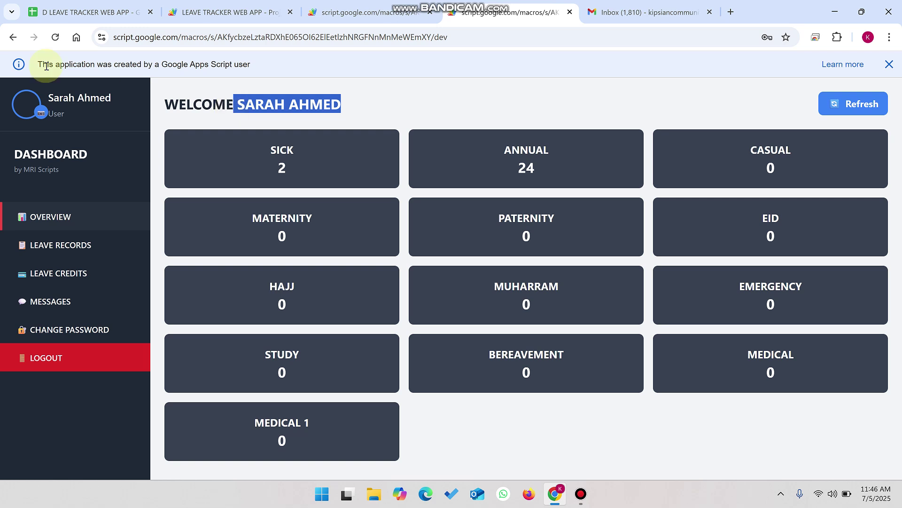
left_click(60, 111)
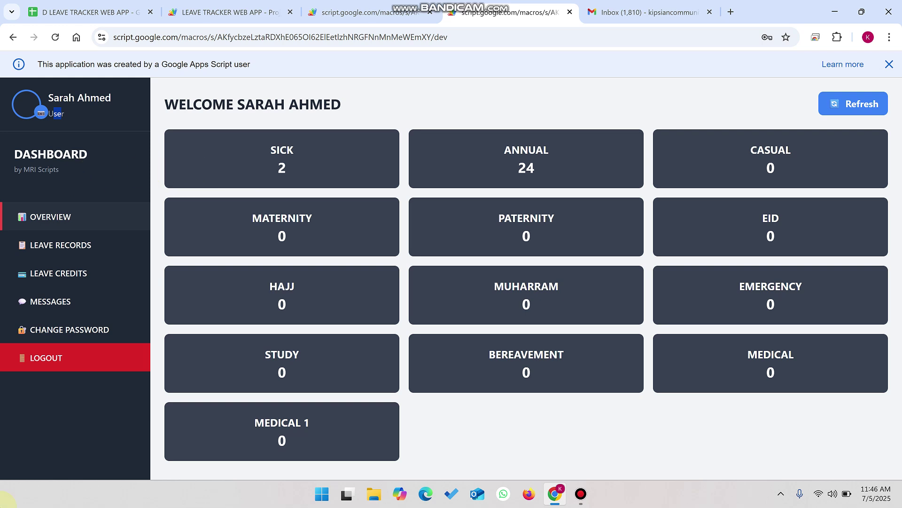
left_click(75, 248)
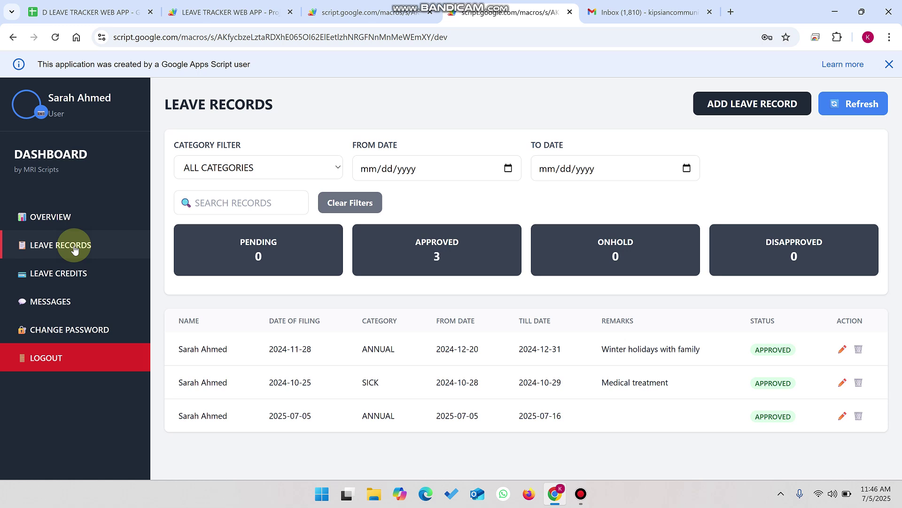
left_click(61, 283)
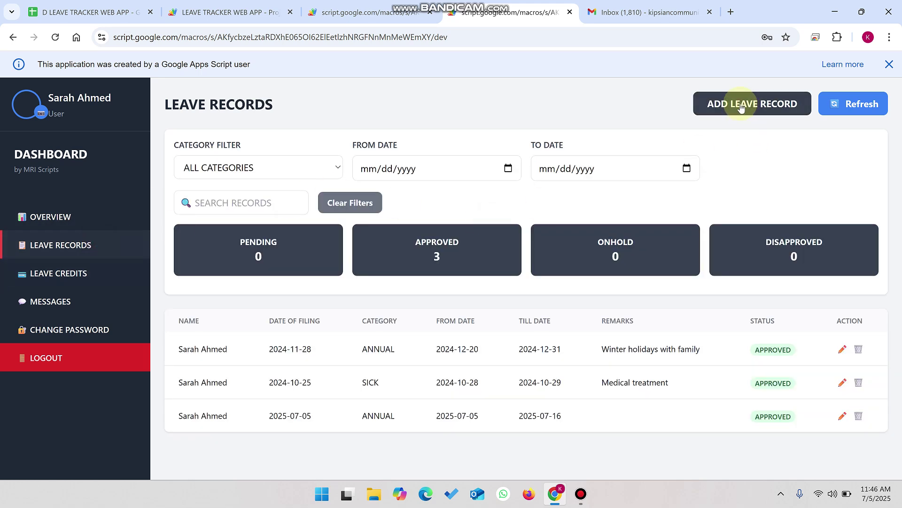
left_click(741, 105)
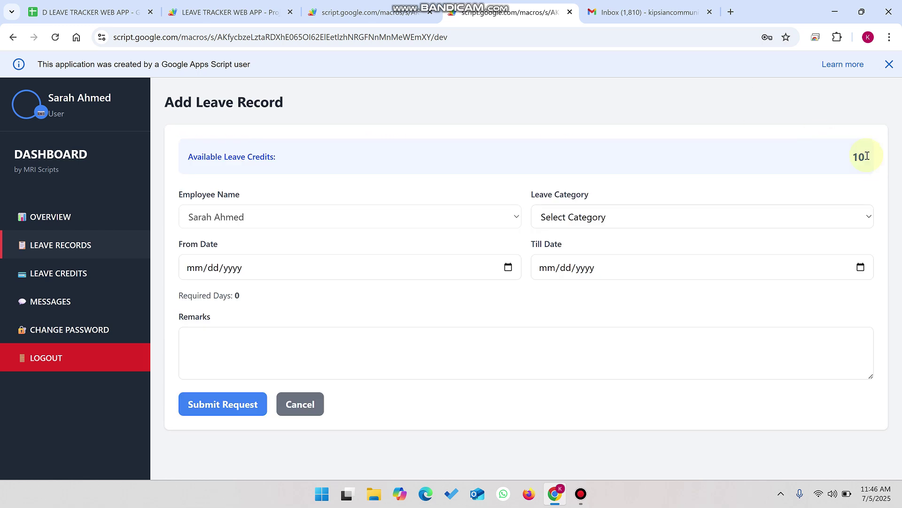
Step: File EMERGENCY leave from 07/05/2025 to 07/14/2025 with remark 'testing' and submit it
left_click_drag(868, 162, 846, 166)
left_click(667, 221)
left_click(557, 391)
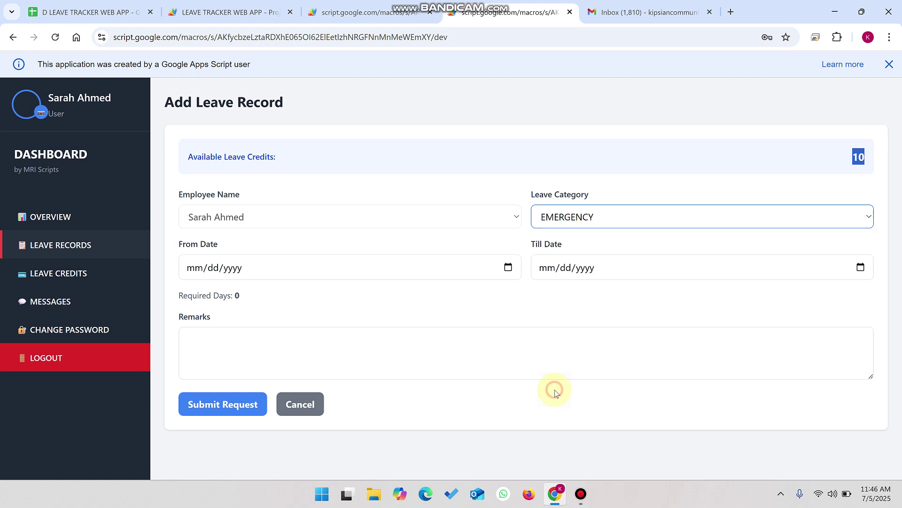
left_click(508, 267)
left_click(285, 433)
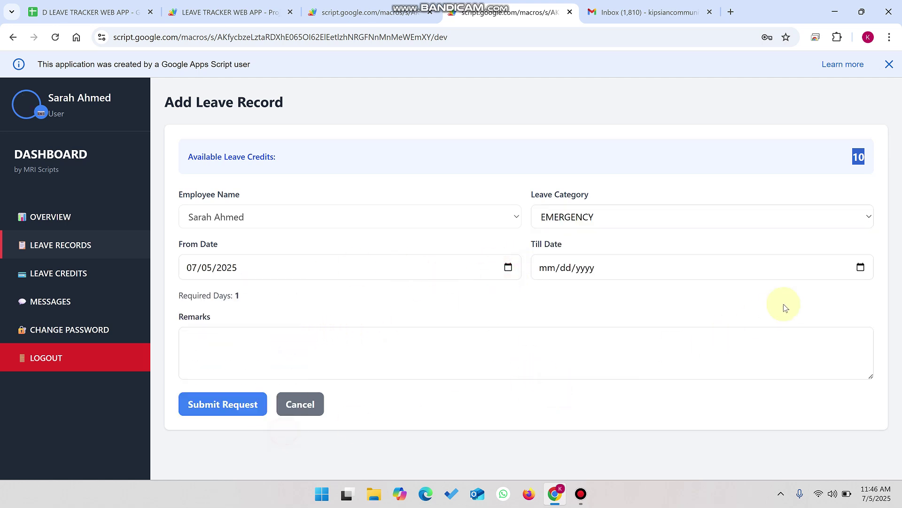
left_click(861, 267)
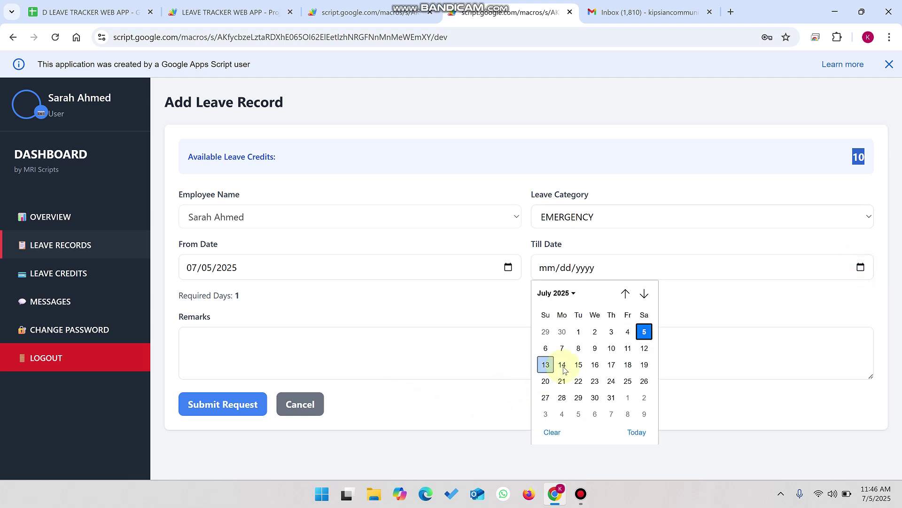
left_click(579, 364)
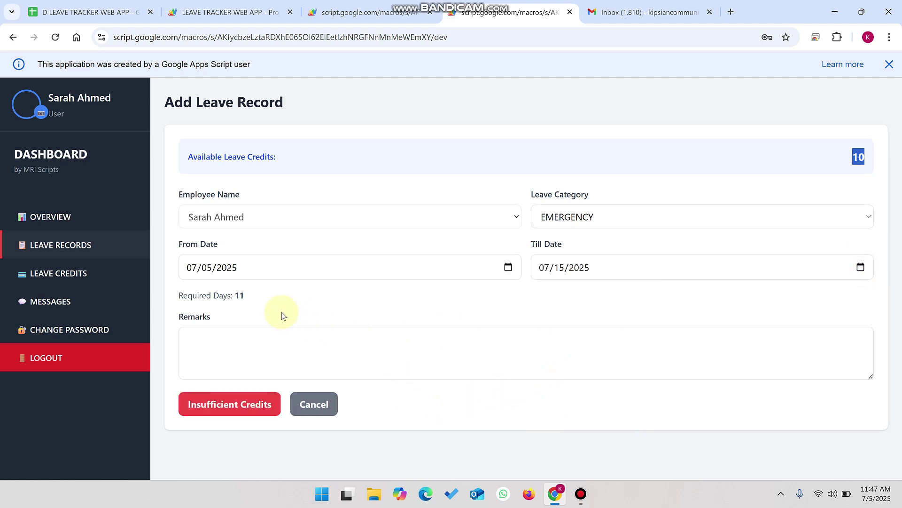
left_click(861, 267)
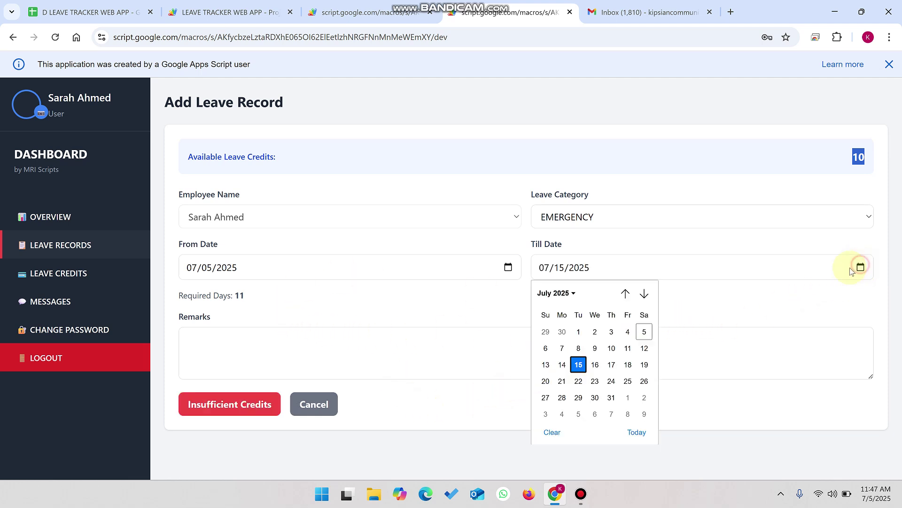
left_click(566, 365)
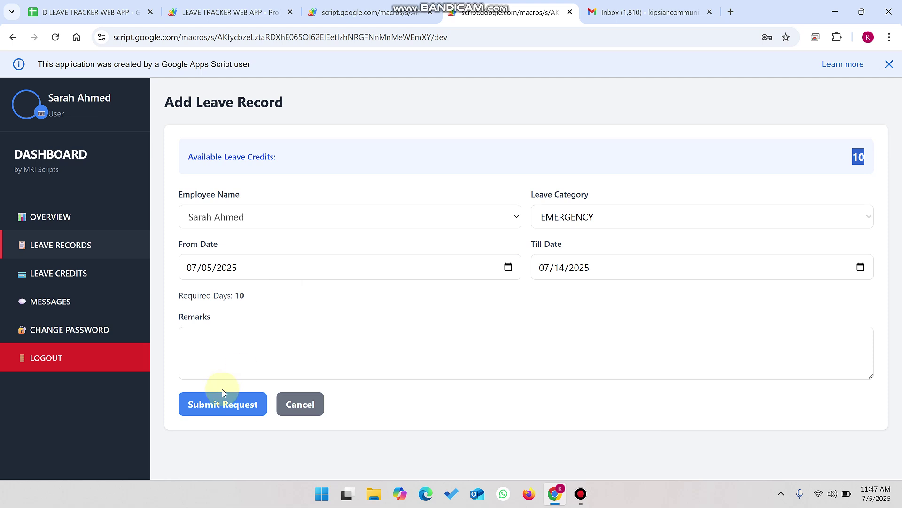
left_click(243, 358)
type("testing")
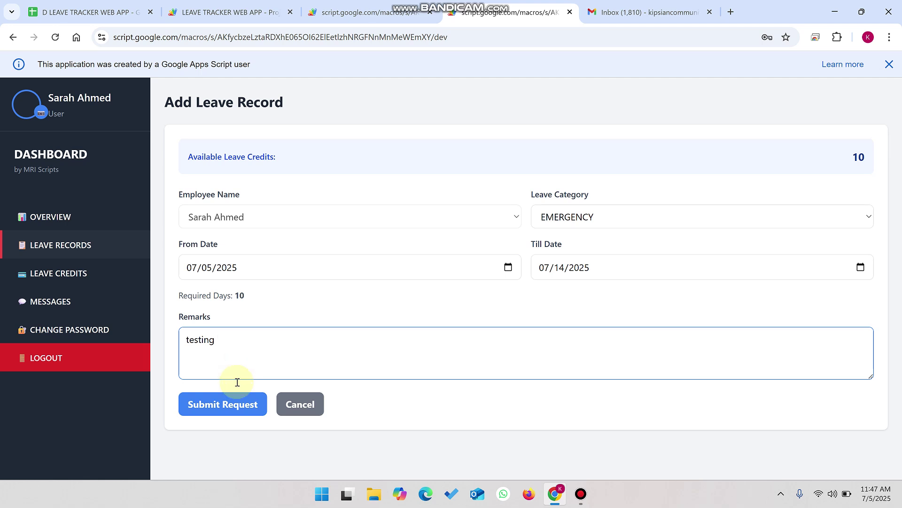
left_click(229, 407)
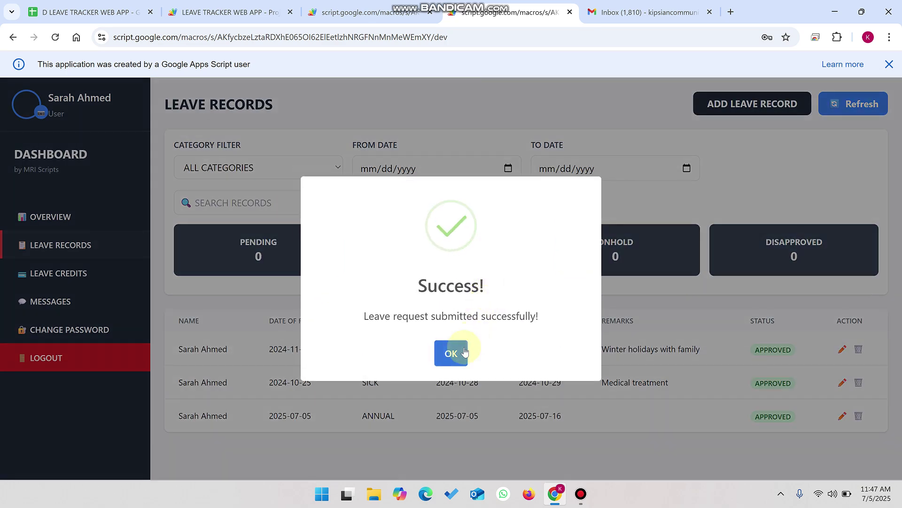
Step: Dismiss the success message, check the new EMERGENCY request is PENDING, and return to the admin
left_click(459, 350)
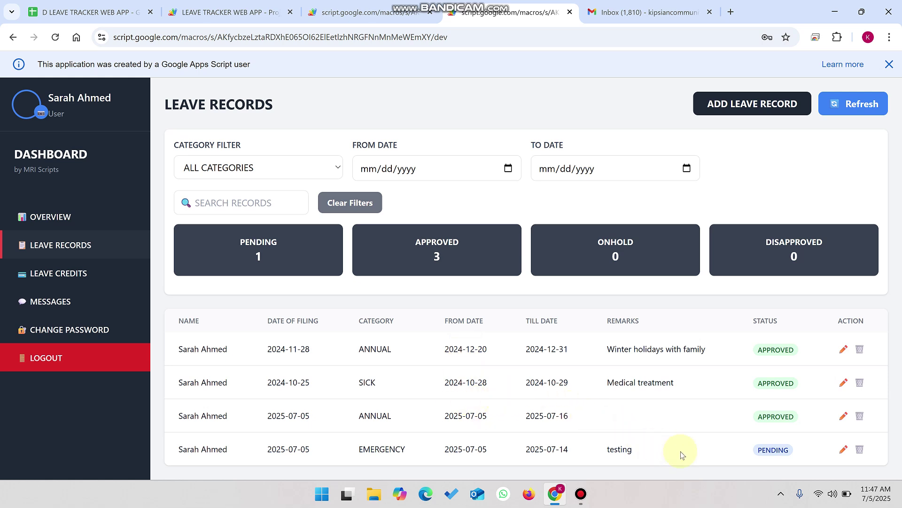
left_click_drag(803, 444, 183, 443)
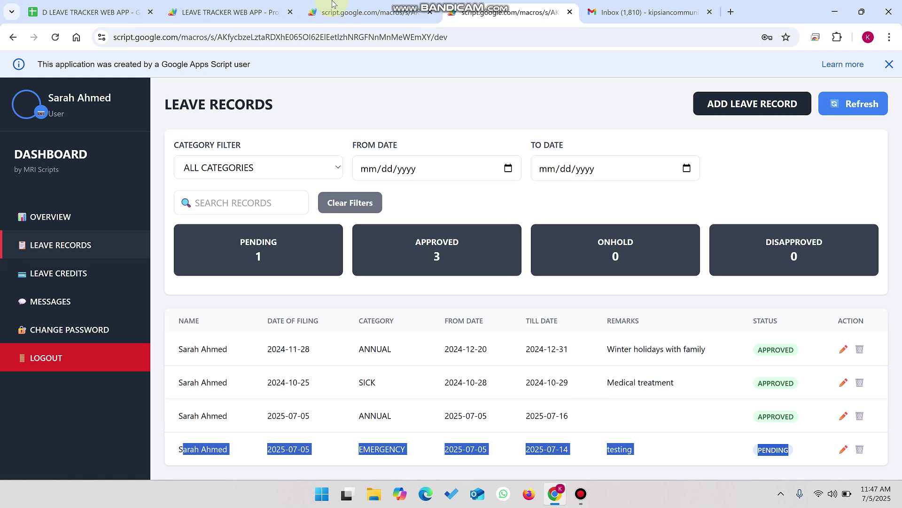
left_click(356, 4)
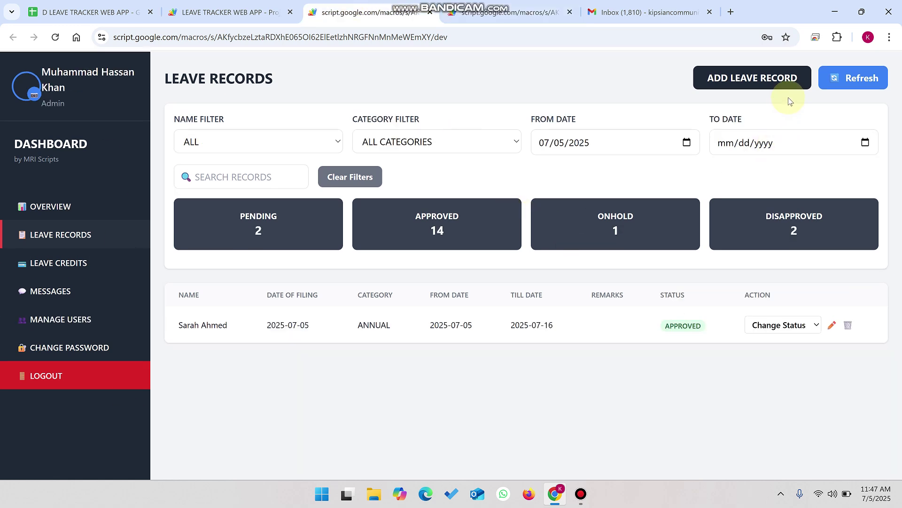
Step: Refresh the admin's records and change the new EMERGENCY request's status to APPROVED
left_click(857, 78)
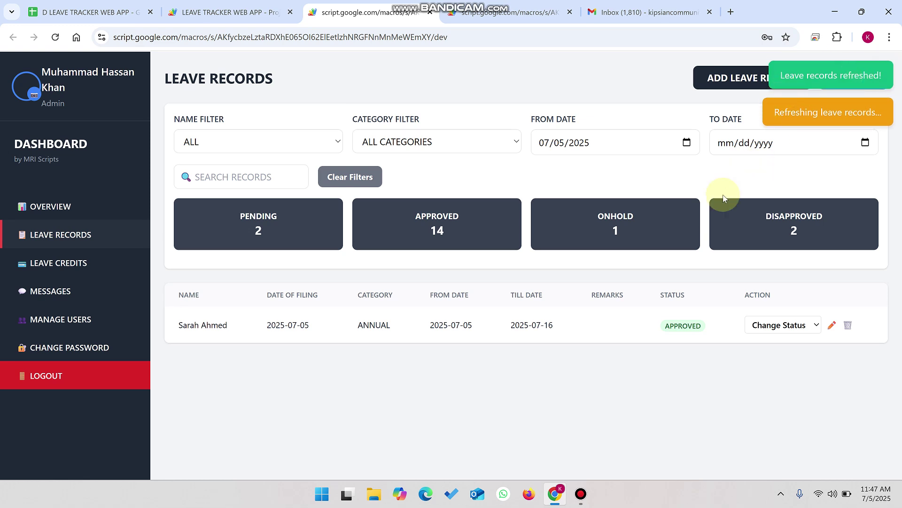
left_click_drag(307, 362, 178, 364)
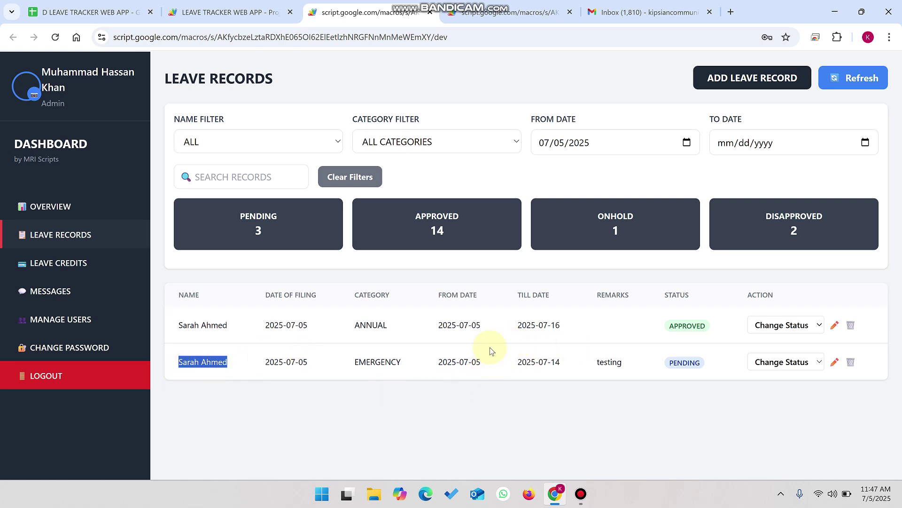
left_click(779, 366)
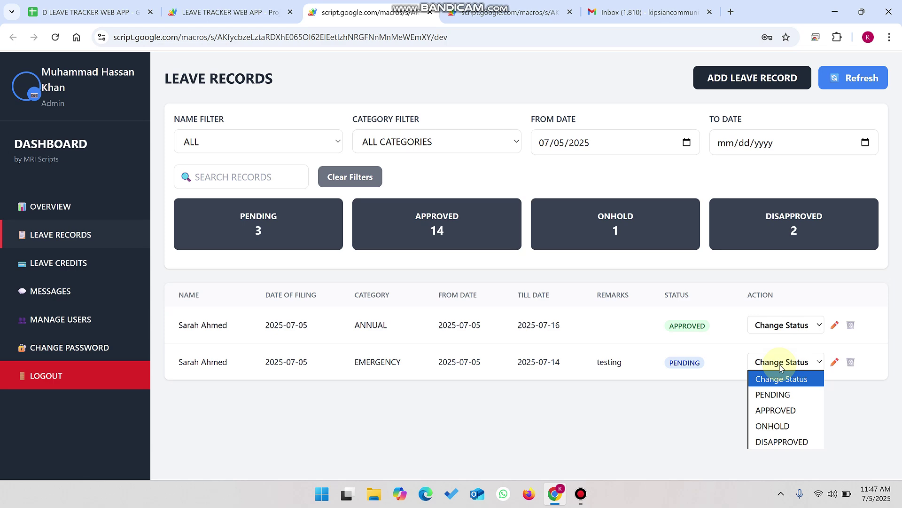
left_click(788, 409)
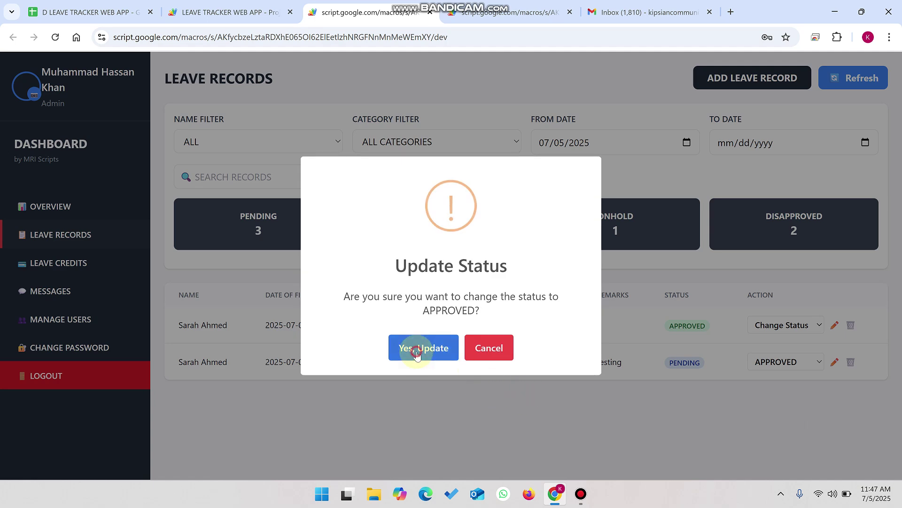
left_click(425, 348)
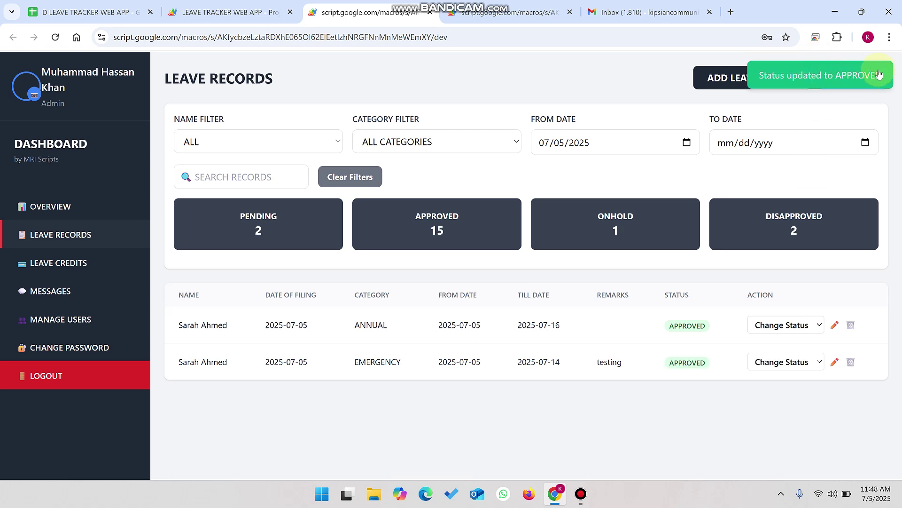
left_click(530, 12)
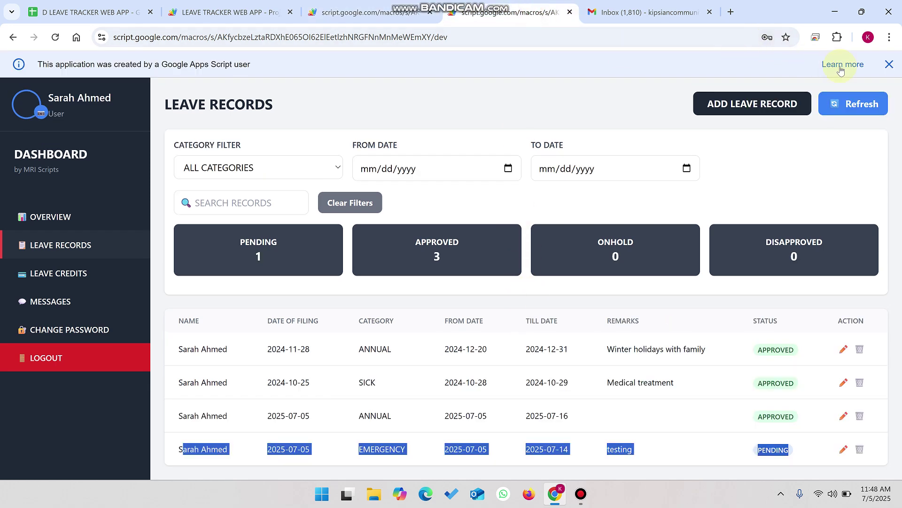
Step: Refresh the employee's records to show all four approved, then open the admin's Messages page
left_click(857, 101)
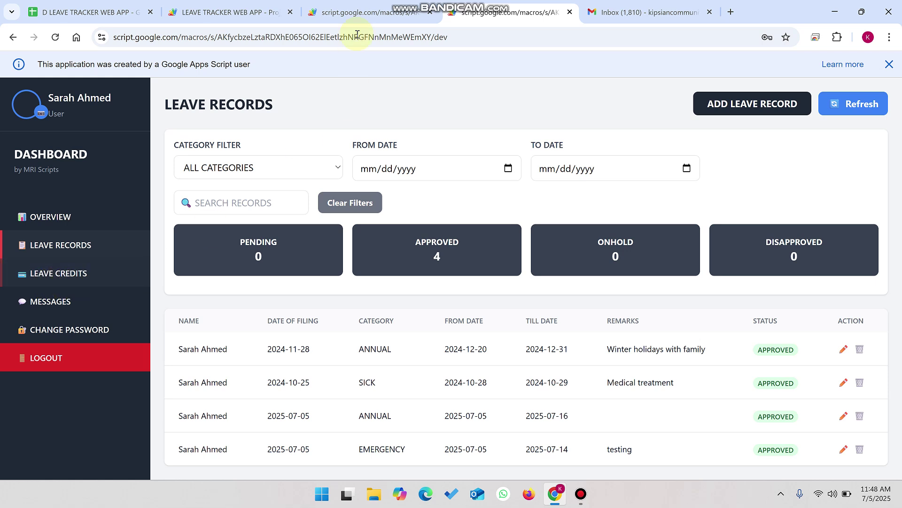
left_click(359, 13)
left_click(101, 296)
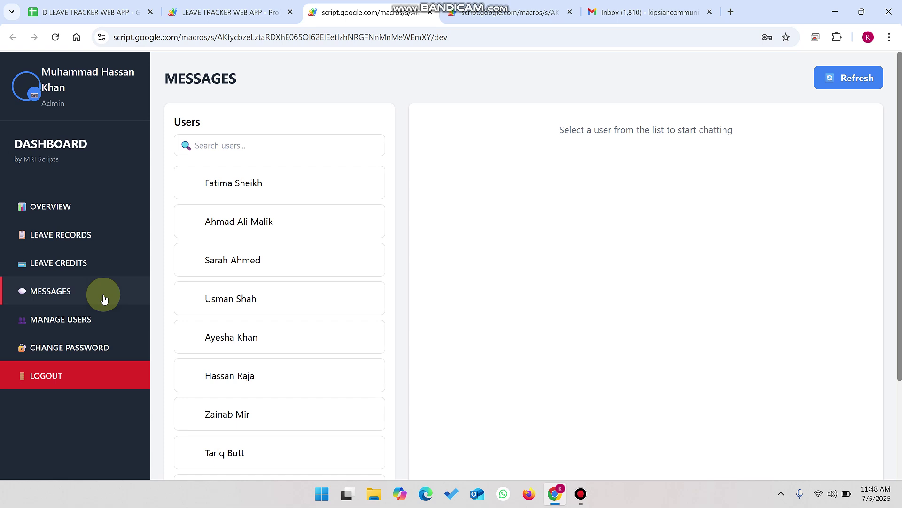
Step: Return to the employee's Leave Records page and open the Add Leave Record form showing 10 credits
left_click(511, 12)
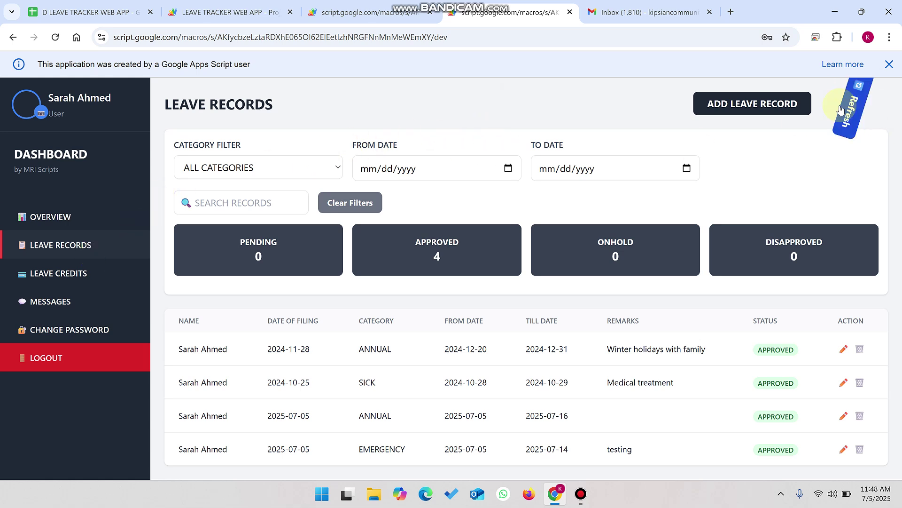
left_click(783, 103)
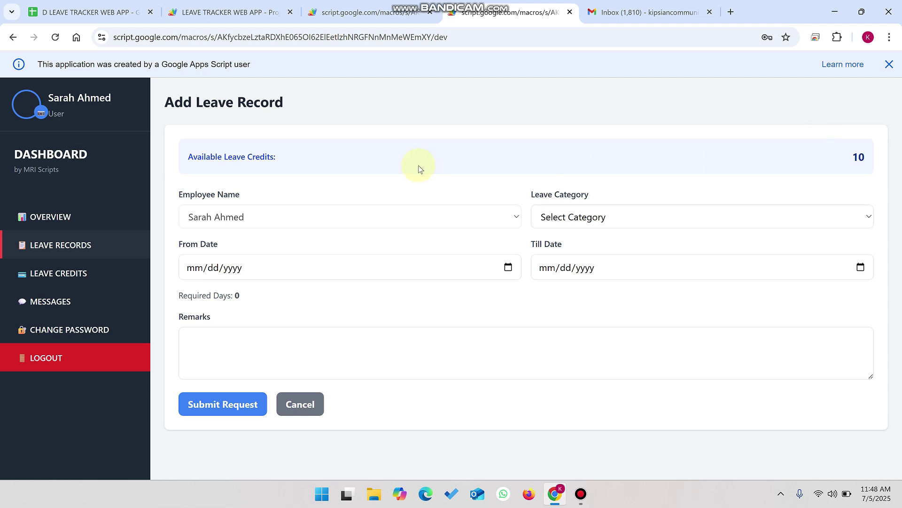
Step: Choose EMERGENCY as the leave category in the Add Leave Record form
left_click(861, 155)
left_click_drag(861, 155, 855, 158)
left_click(653, 214)
left_click(595, 396)
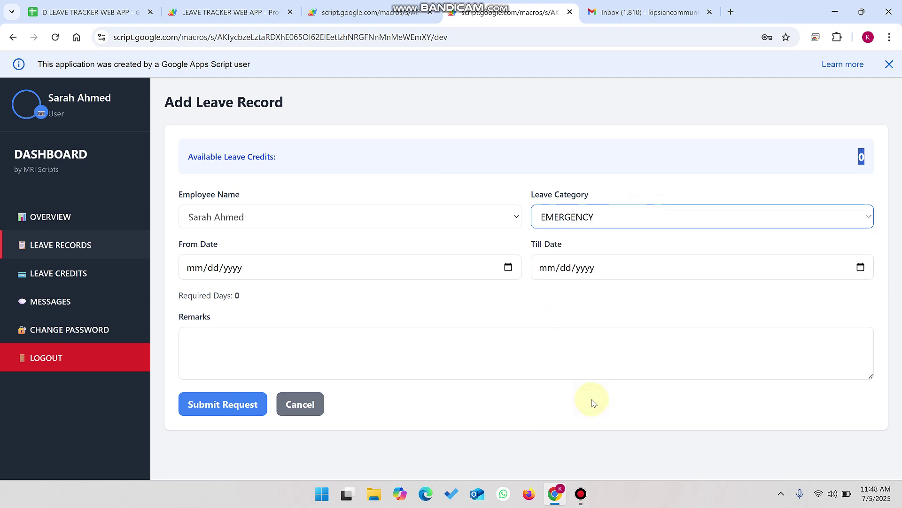
Step: Check the Overview of leave balances, then reopen the Add Leave Record form showing 0 credits
left_click(42, 217)
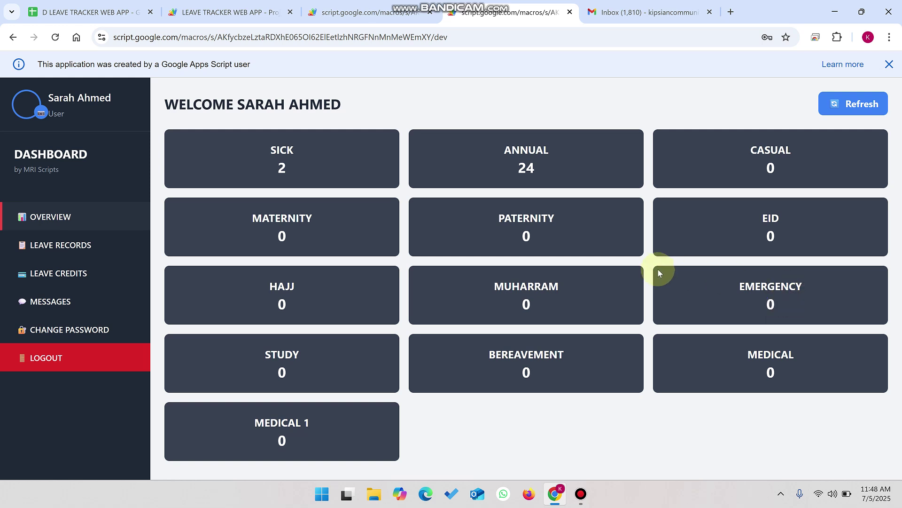
left_click(528, 169)
left_click(42, 248)
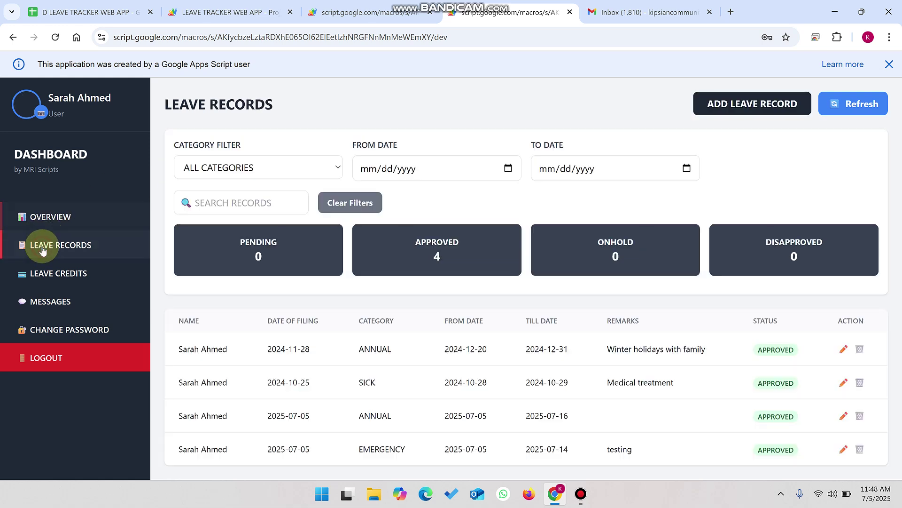
left_click(750, 104)
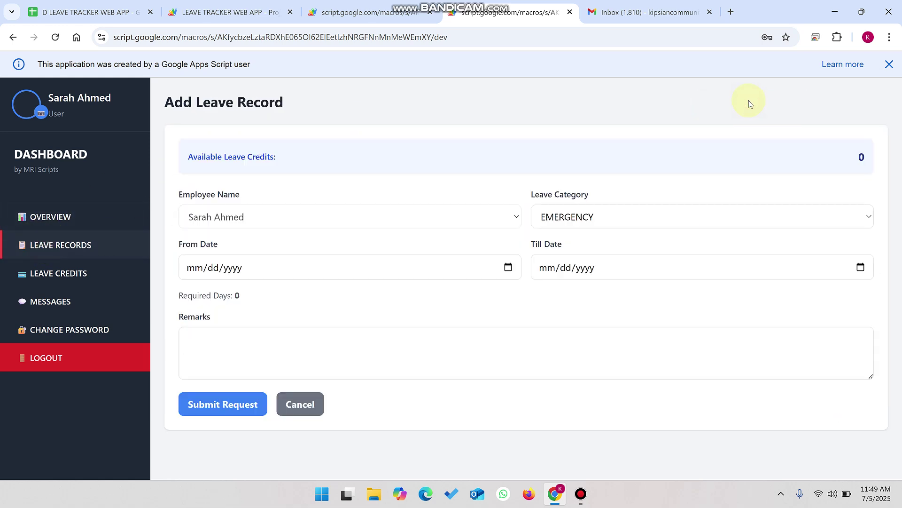
Step: Set the EMERGENCY leave from 07/05/2025 to 07/07/2025 (3 required days), then go to Messages
left_click(627, 219)
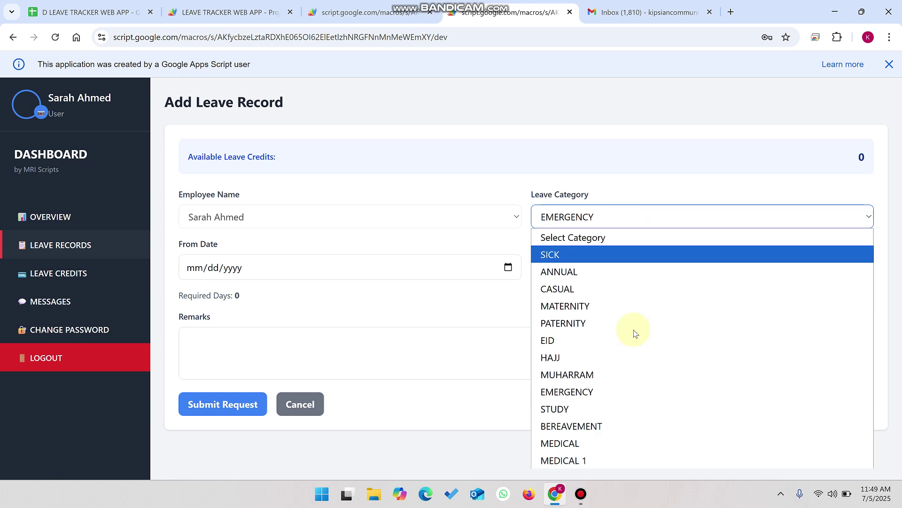
left_click(623, 393)
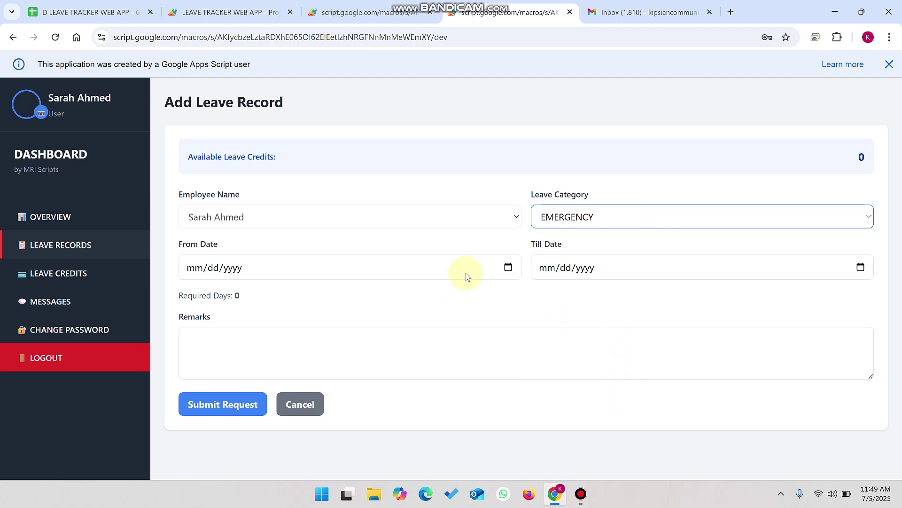
left_click(508, 267)
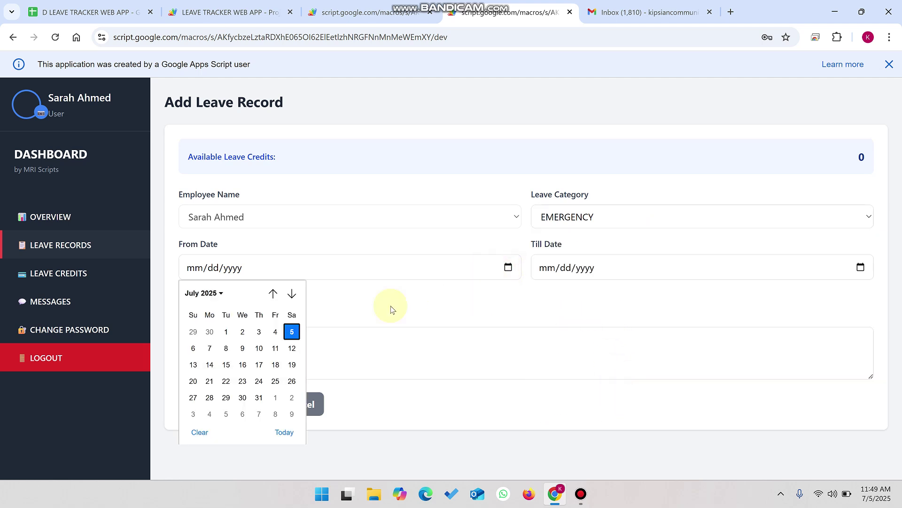
left_click(292, 331)
left_click(861, 267)
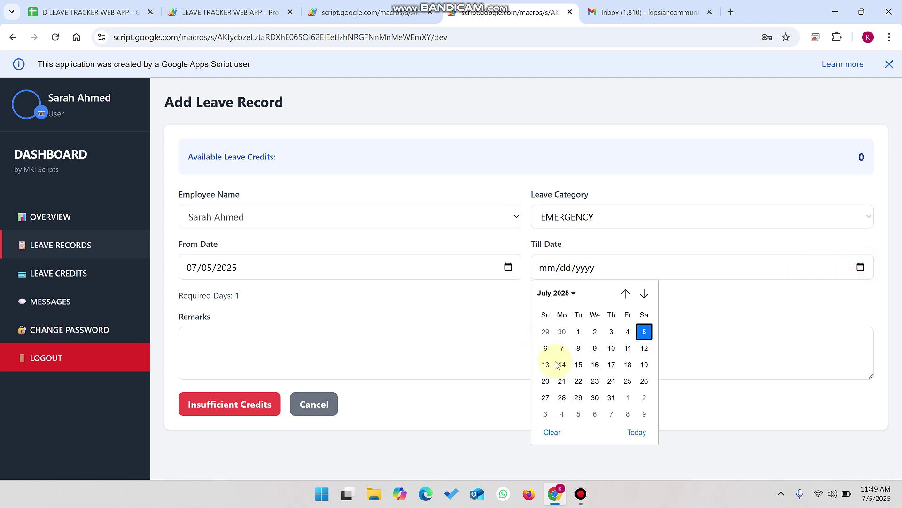
left_click(562, 348)
left_click(237, 294)
left_click_drag(236, 295, 178, 301)
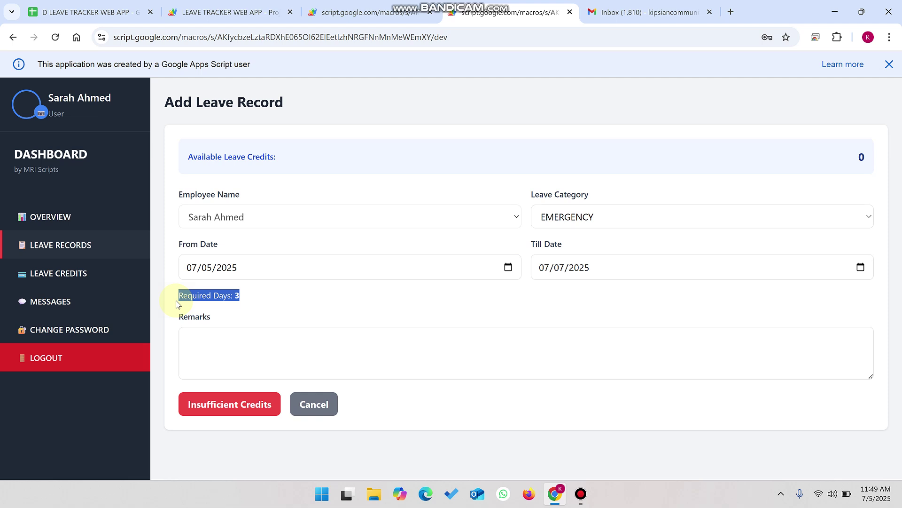
left_click(56, 305)
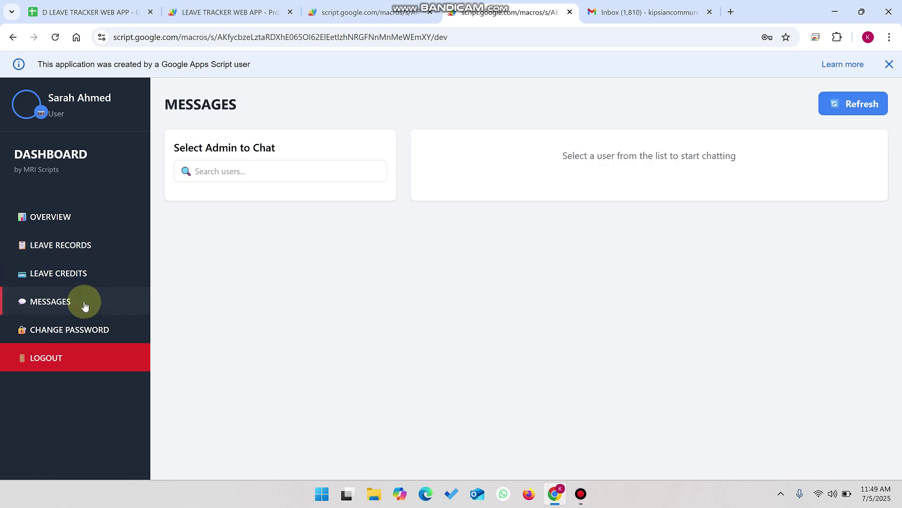
Step: Glance at the spreadsheet, then pick the main admin from the Select Admin to Chat list
left_click_drag(290, 140, 161, 141)
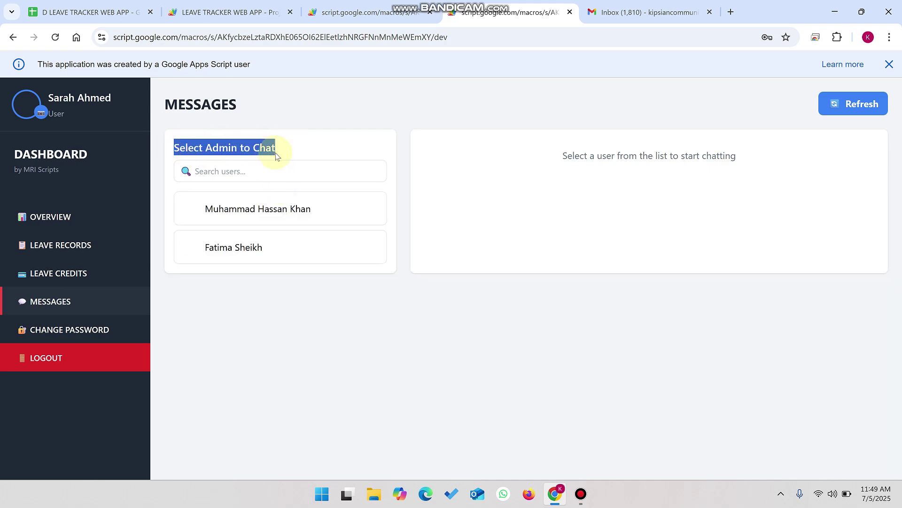
left_click(87, 12)
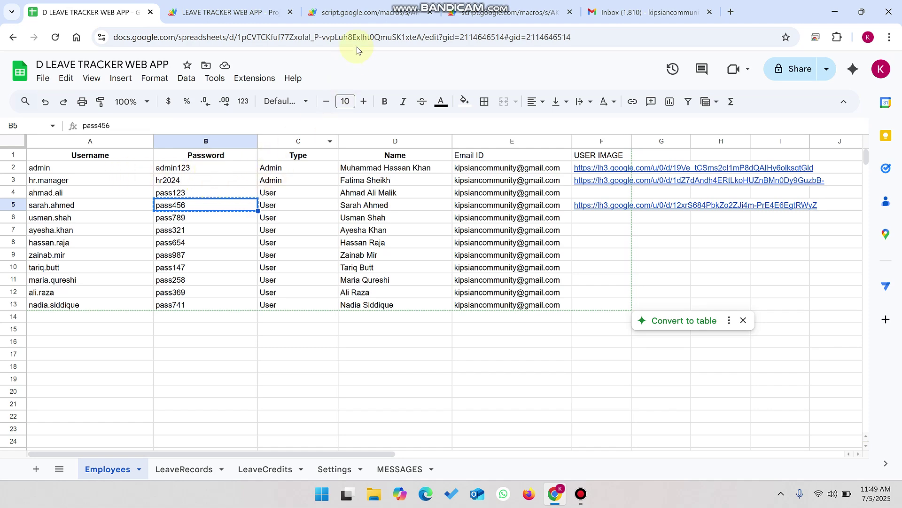
left_click(517, 10)
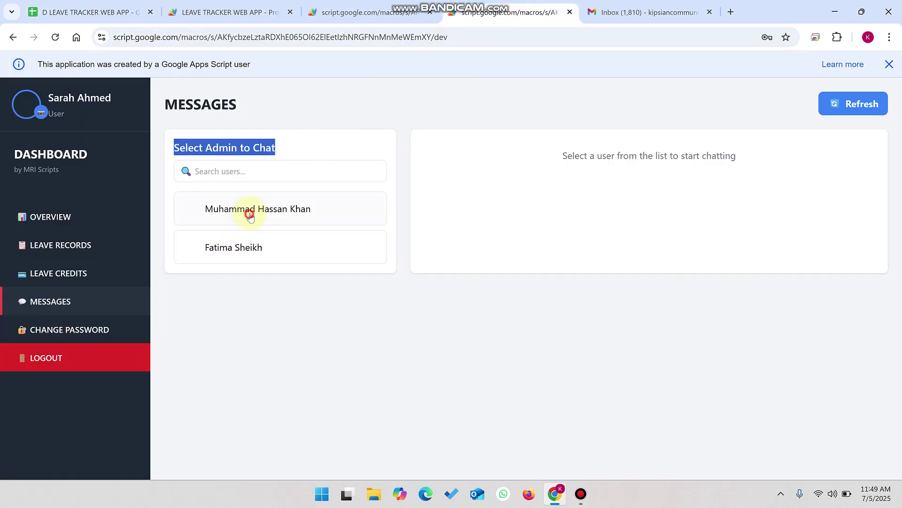
left_click(248, 220)
Step: Check the admin's profile name in the admin session, then reopen the employee's chat with that admin
left_click(376, 11)
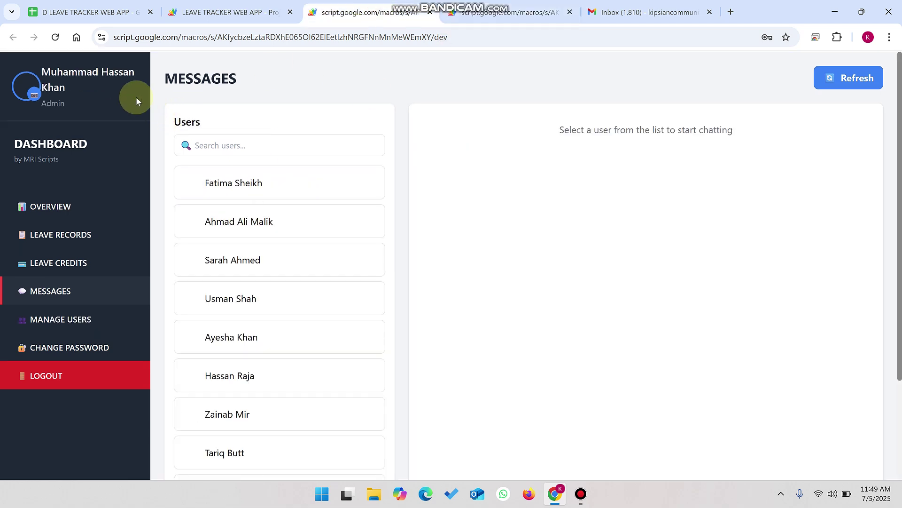
left_click_drag(94, 94, 51, 71)
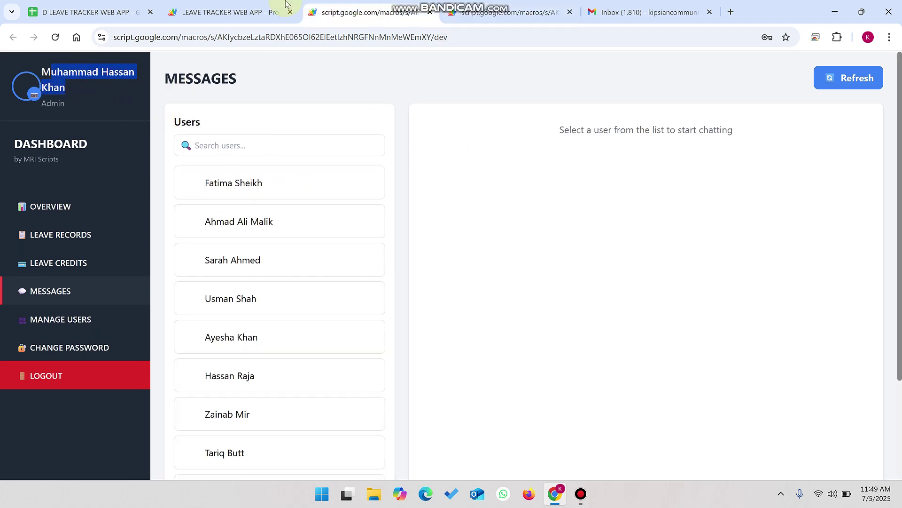
left_click(500, 4)
left_click(319, 207)
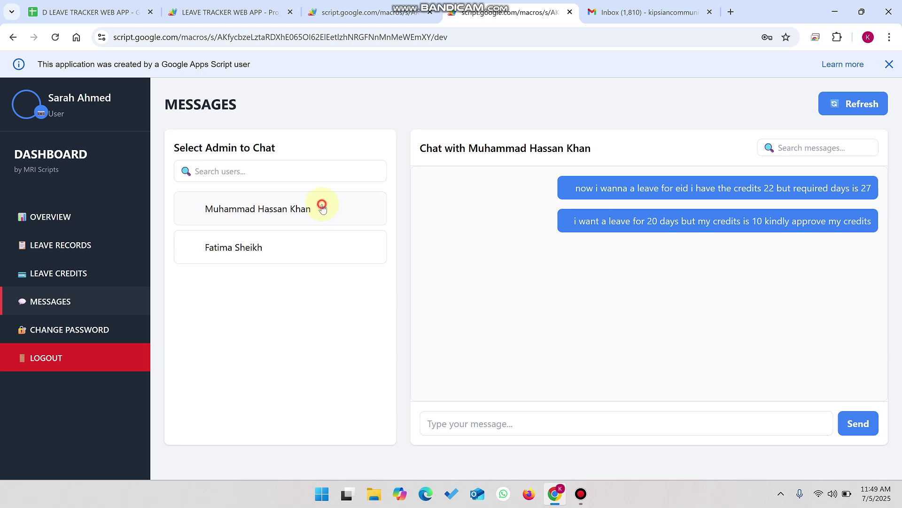
Step: Send the admin the chat message 'i need 3 days leaves for hekath issues'
left_click(487, 414)
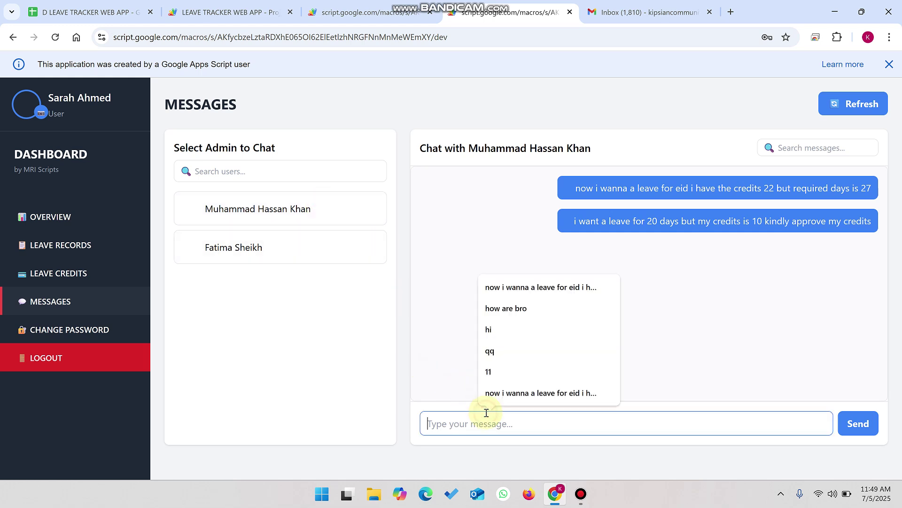
type("i wa")
key("BackSpace")
key("BackSpace")
key("BackSpace")
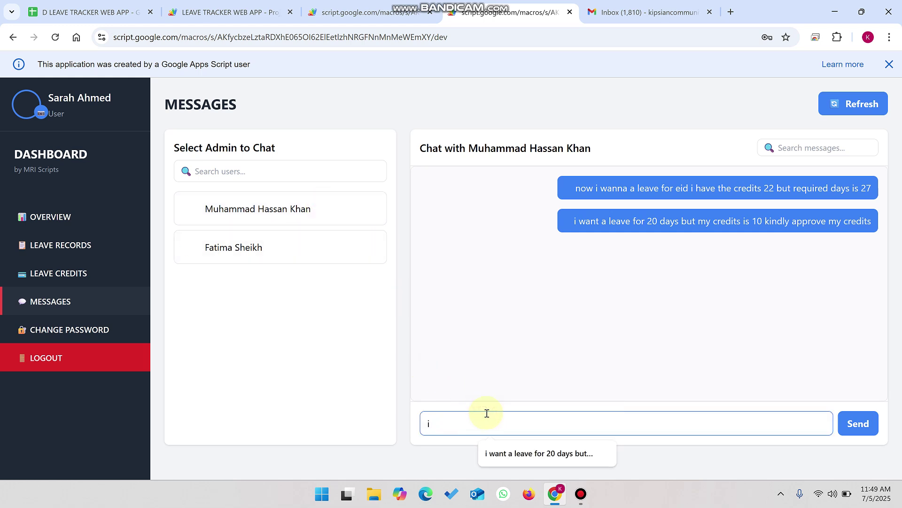
type("need ")
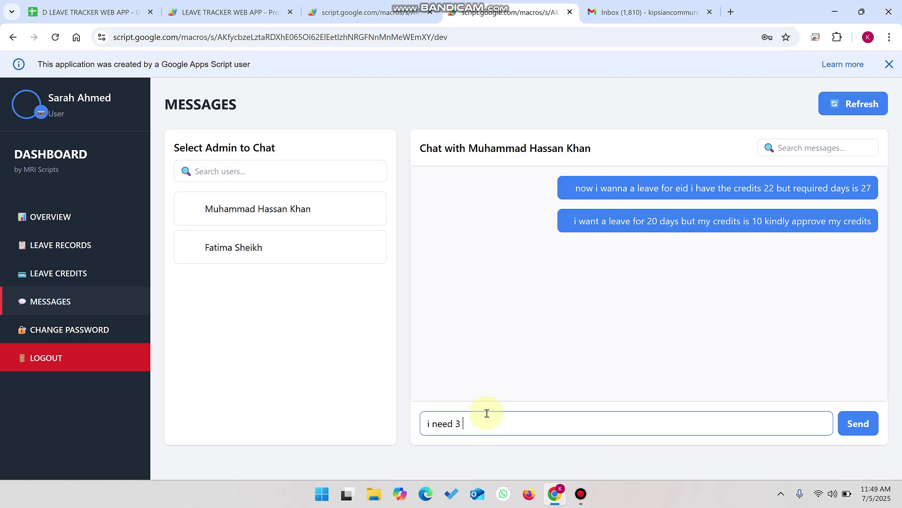
type("3 days leaves for hekath issues")
left_click(850, 414)
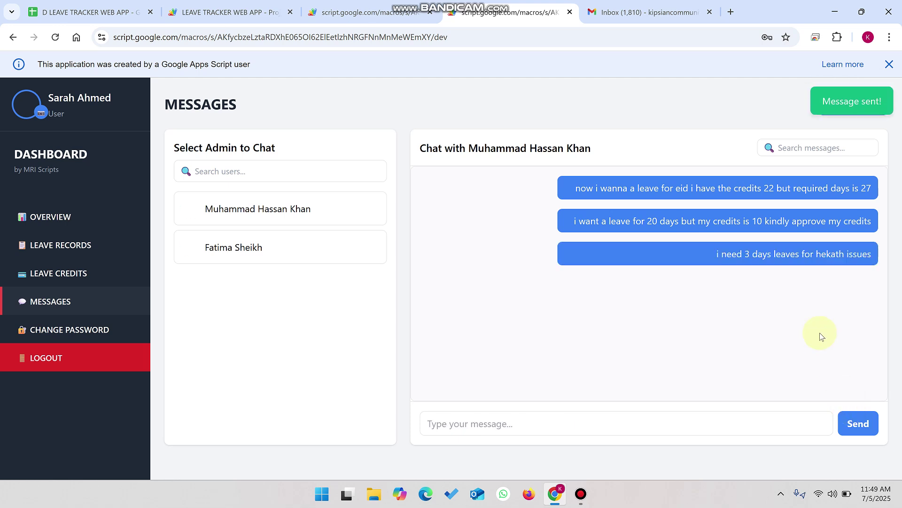
left_click(350, 4)
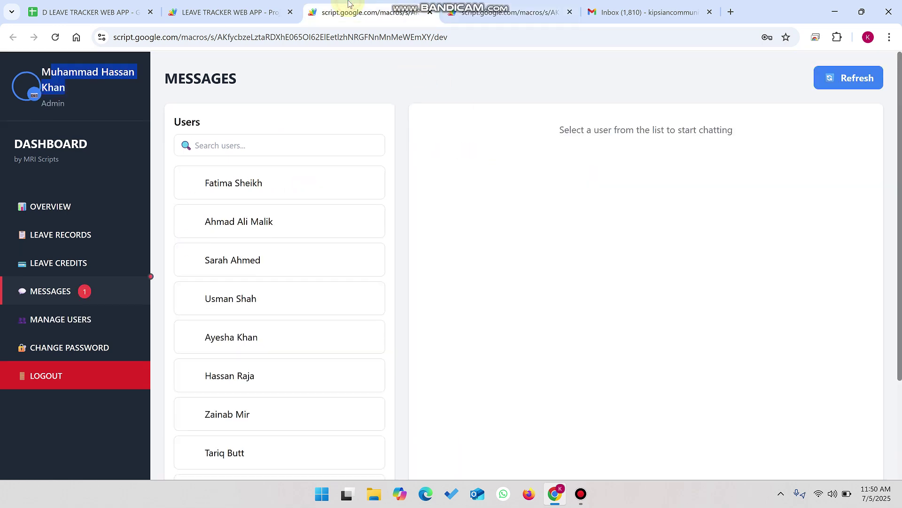
Step: As admin, glance at Leave Credits, then open the employee's chat from the Messages users list
left_click(67, 297)
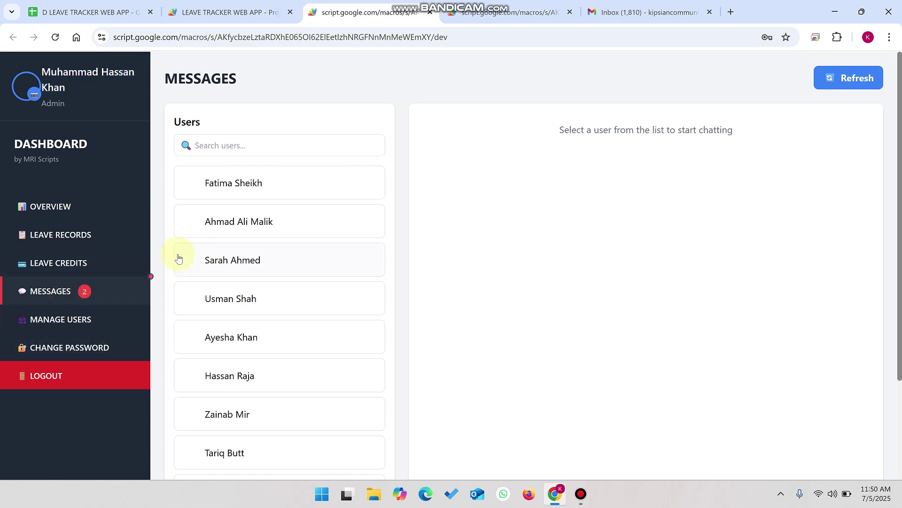
scroll(218, 258, "down", 1)
left_click(78, 214)
left_click(73, 258)
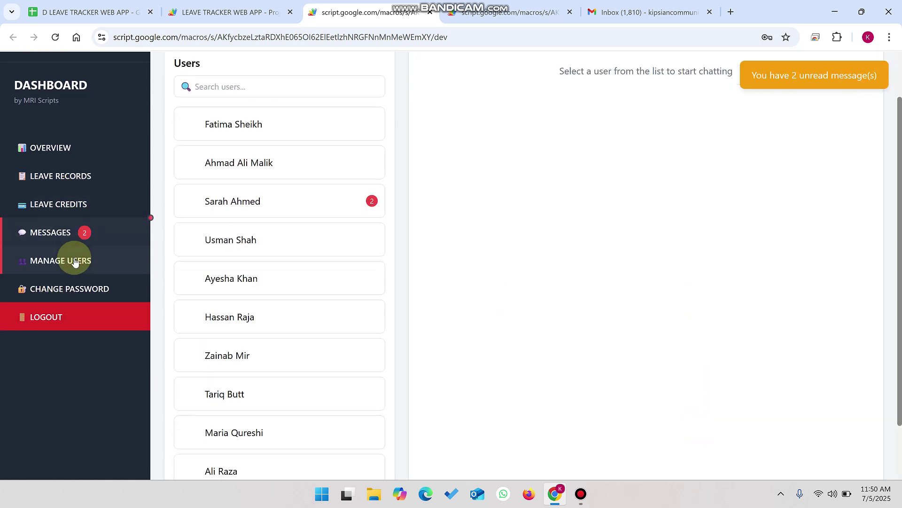
scroll(338, 208, "up", 1)
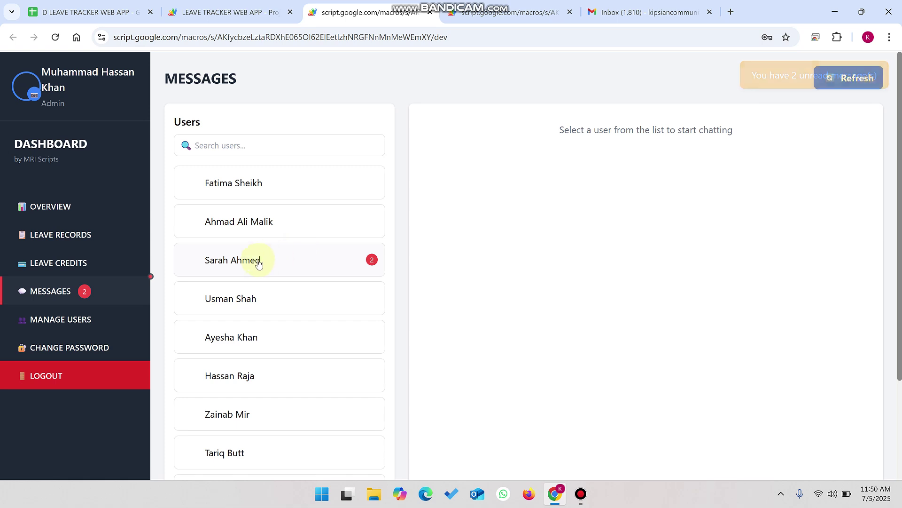
left_click(264, 260)
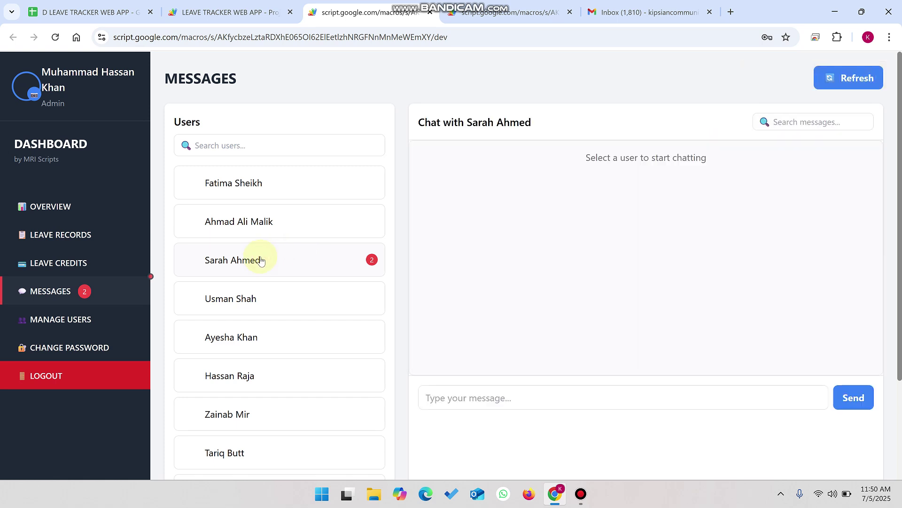
left_click(262, 262)
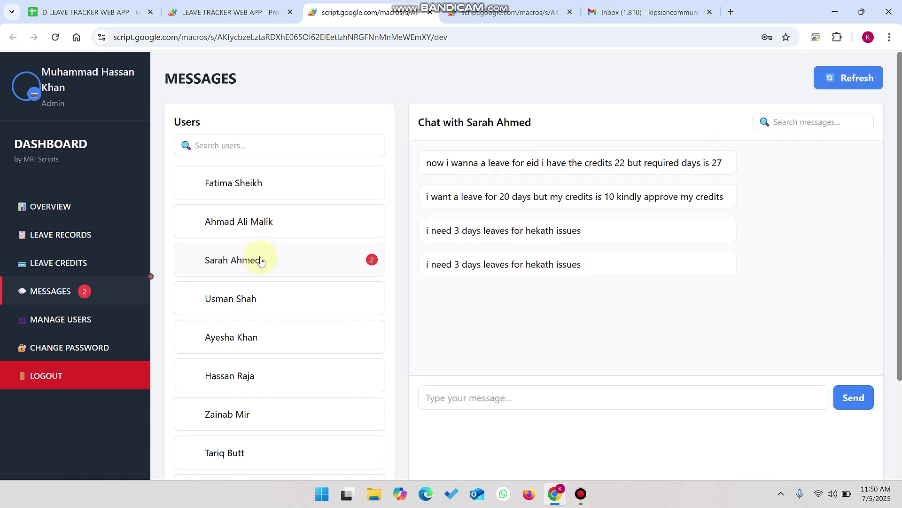
Step: Compare the chat messages with the employee's own view, highlighting the new requests and her name
left_click_drag(589, 237, 416, 229)
left_click(523, 6)
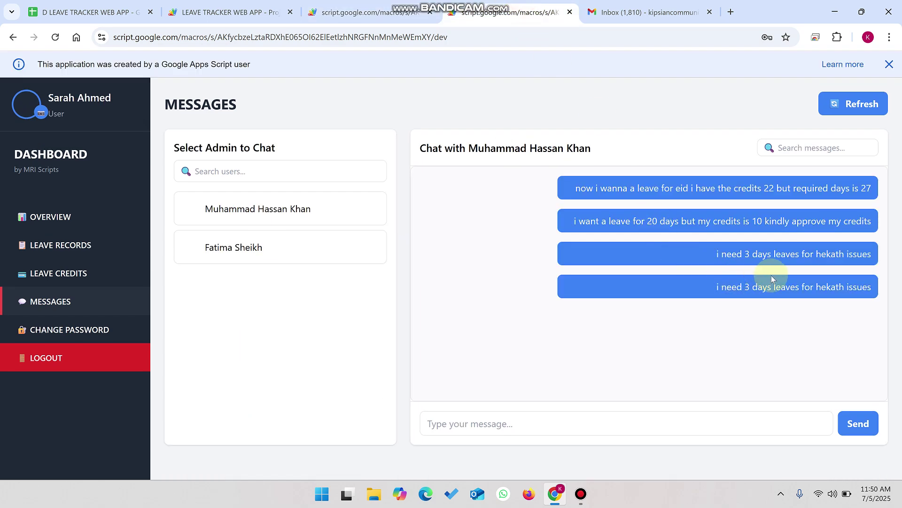
left_click(410, 6)
left_click_drag(597, 268, 419, 252)
left_click(461, 292)
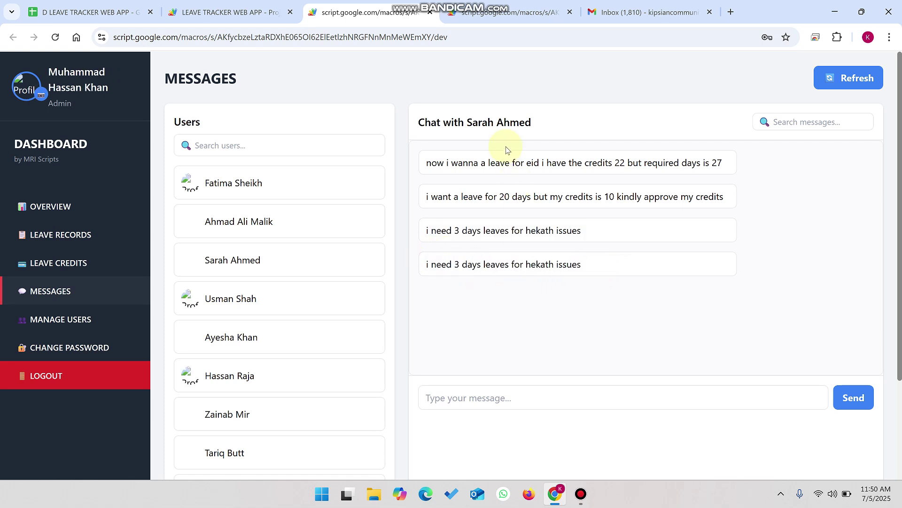
left_click_drag(533, 130, 468, 114)
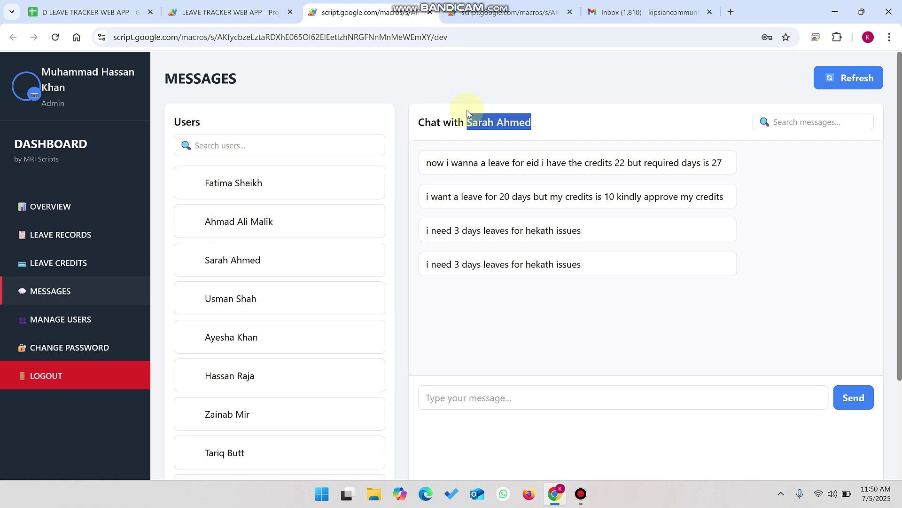
Step: Try a name in the Search users box, clear it, and focus the chat message search
left_click(793, 114)
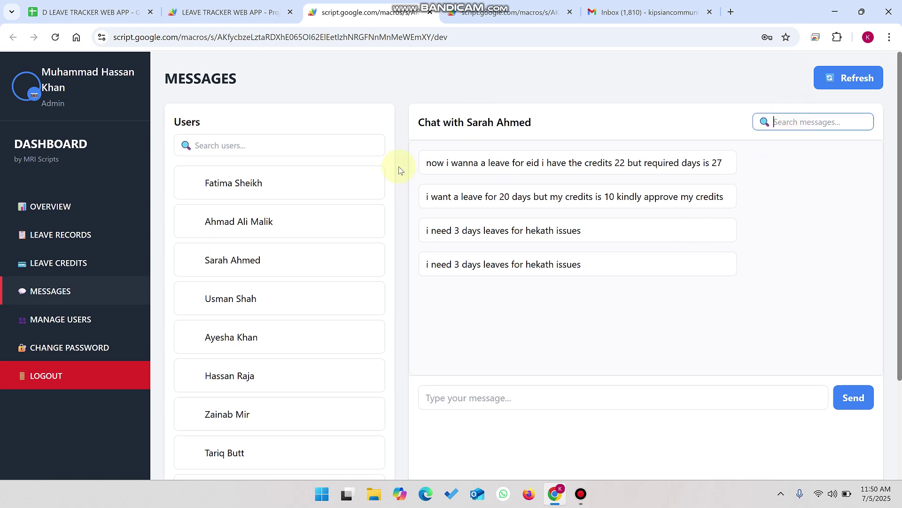
left_click(295, 143)
type("zain")
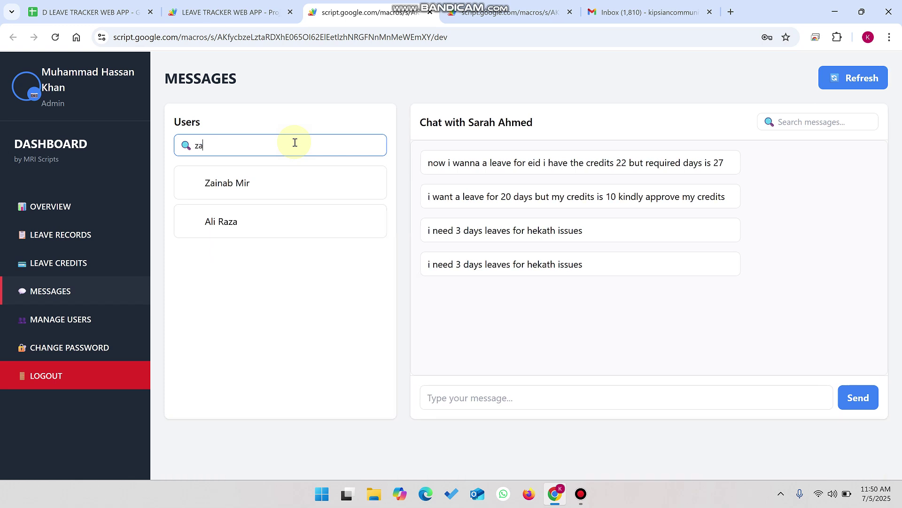
key("BackSpace")
key("BackSpace")
key("BackSpace")
key("BackSpace")
left_click(796, 122)
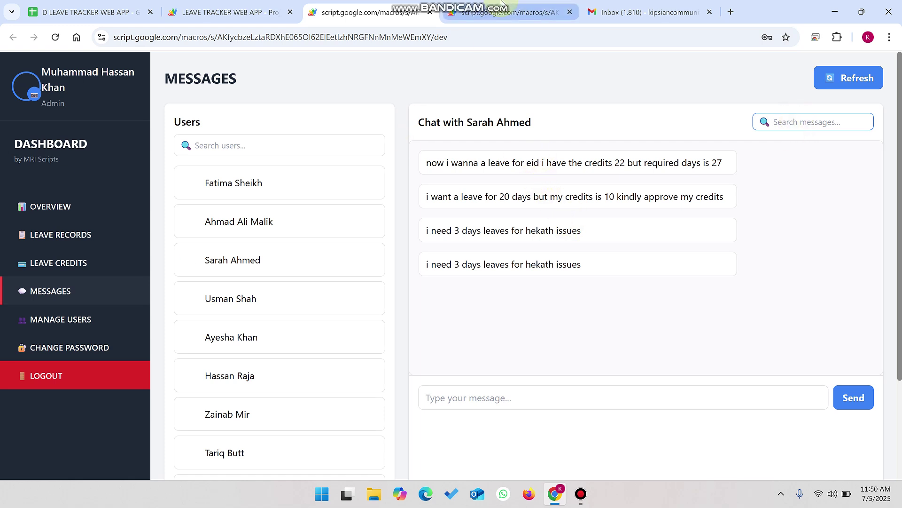
left_click_drag(538, 131, 459, 121)
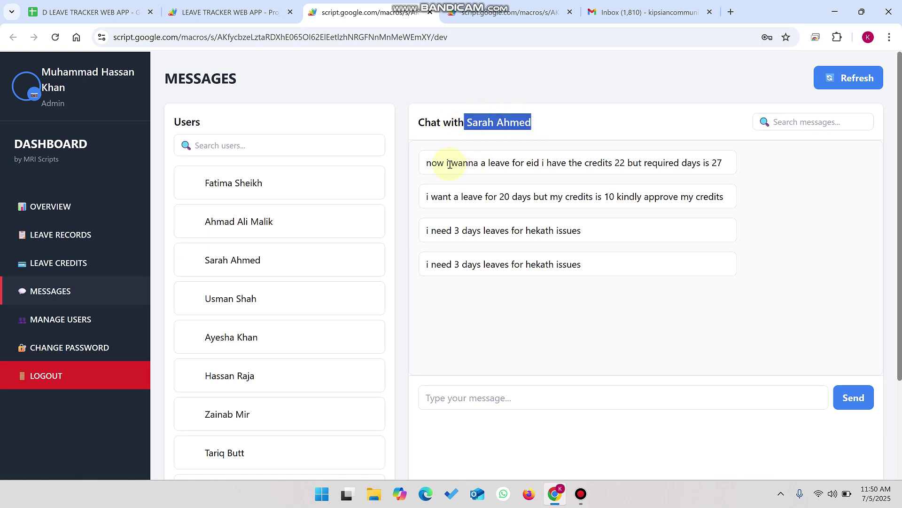
Step: Use ADD/UPDATE CREDITS to change the employee's leave credits from 0 to 3
left_click(82, 259)
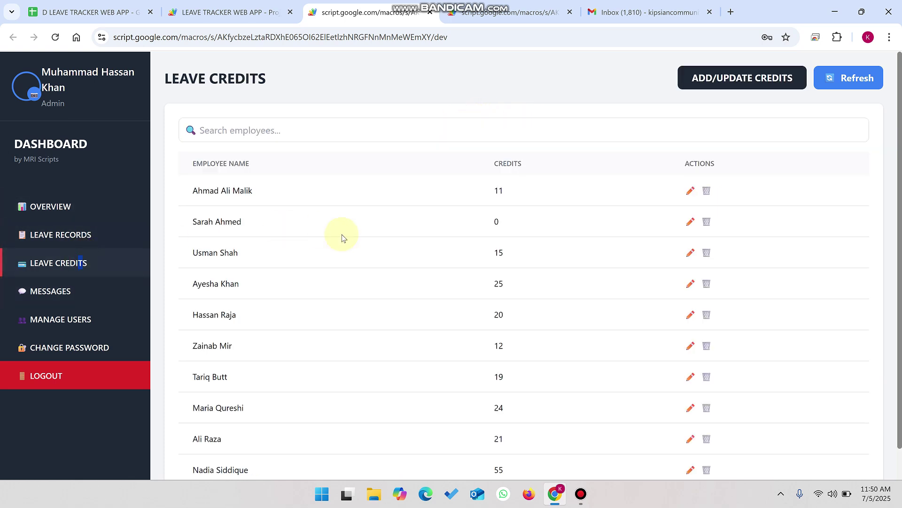
left_click_drag(251, 224, 183, 224)
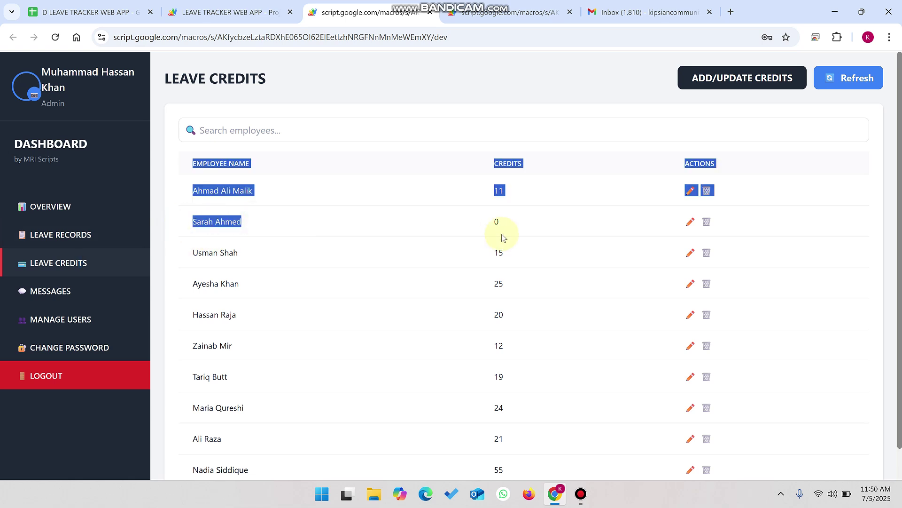
left_click_drag(500, 227, 475, 234)
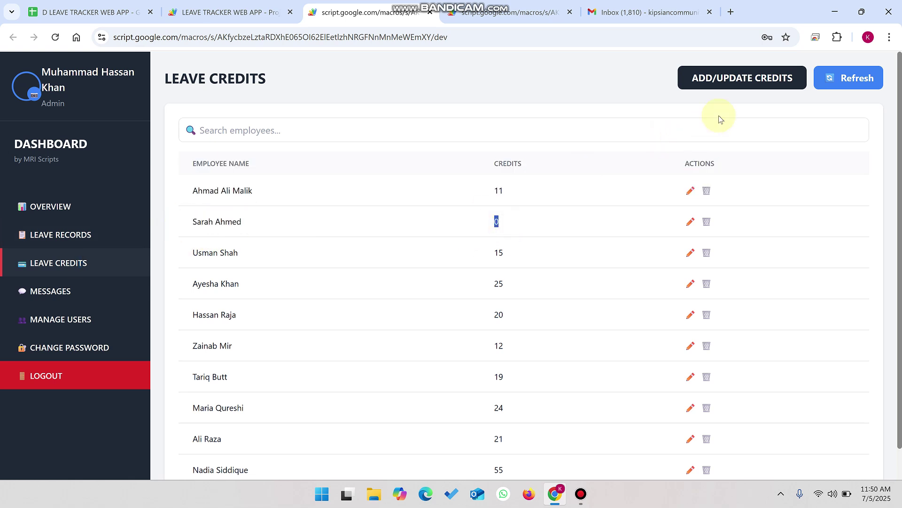
left_click(720, 82)
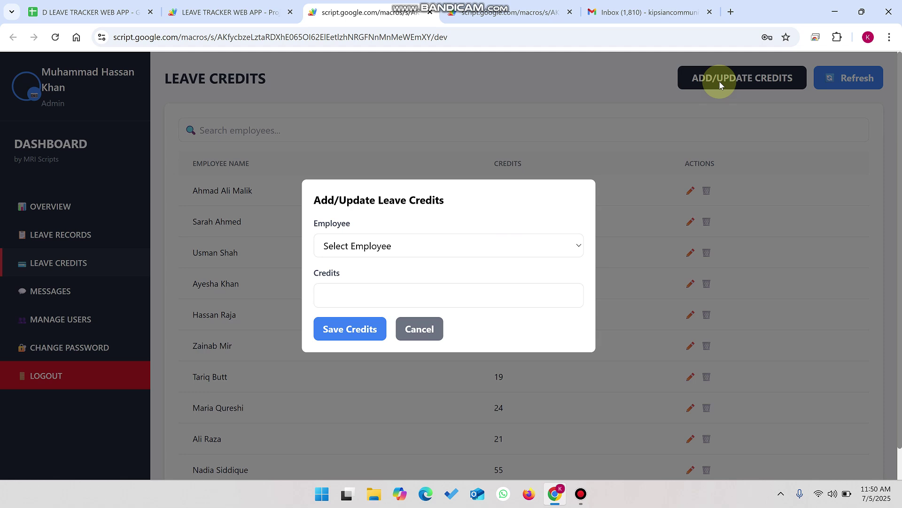
left_click(373, 245)
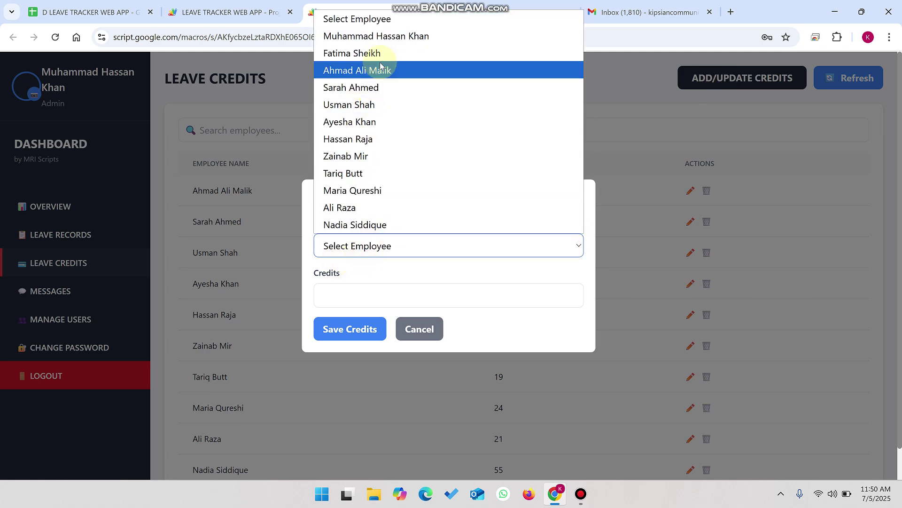
left_click(368, 86)
left_click(365, 288)
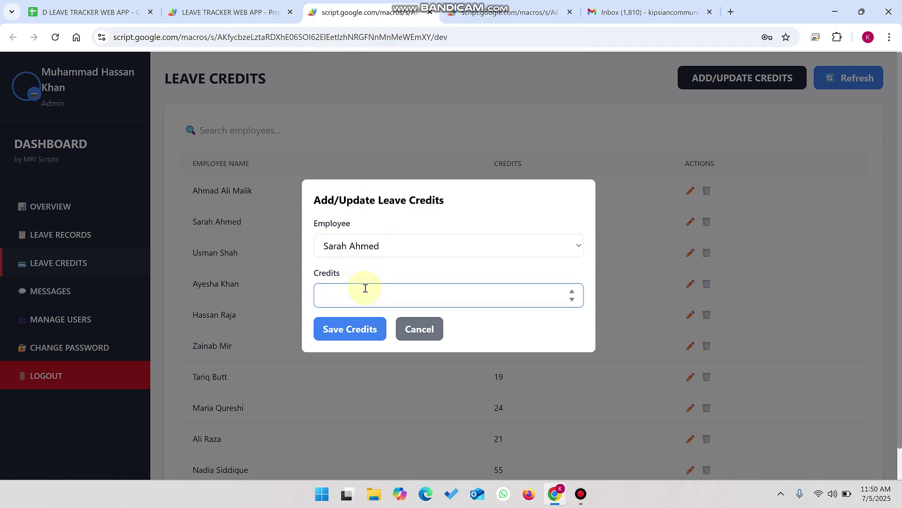
left_click(360, 329)
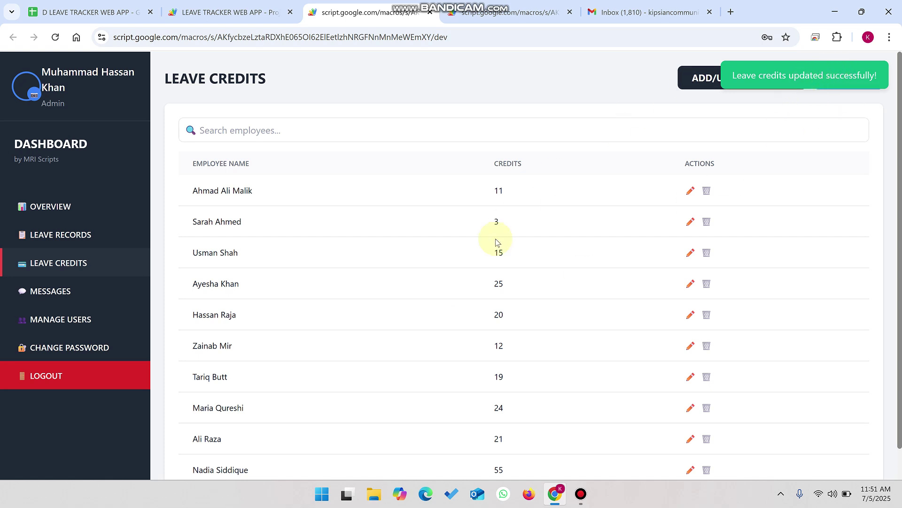
left_click_drag(503, 226, 483, 225)
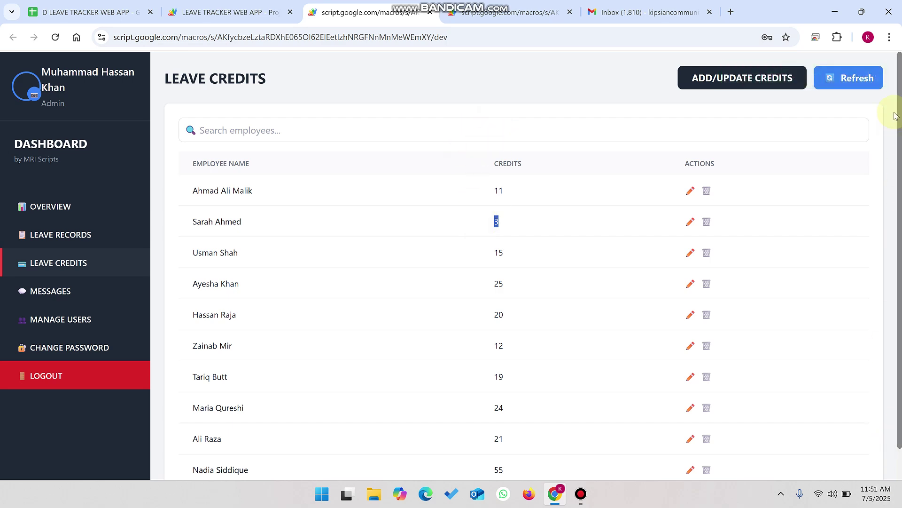
Step: In the employee's view, confirm 3 available credits and open Add Leave Record showing them
left_click(510, 12)
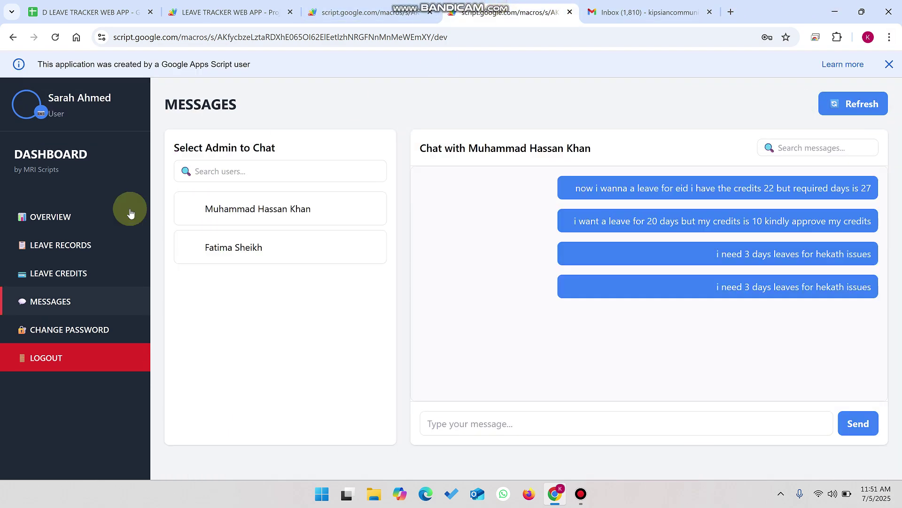
left_click(102, 260)
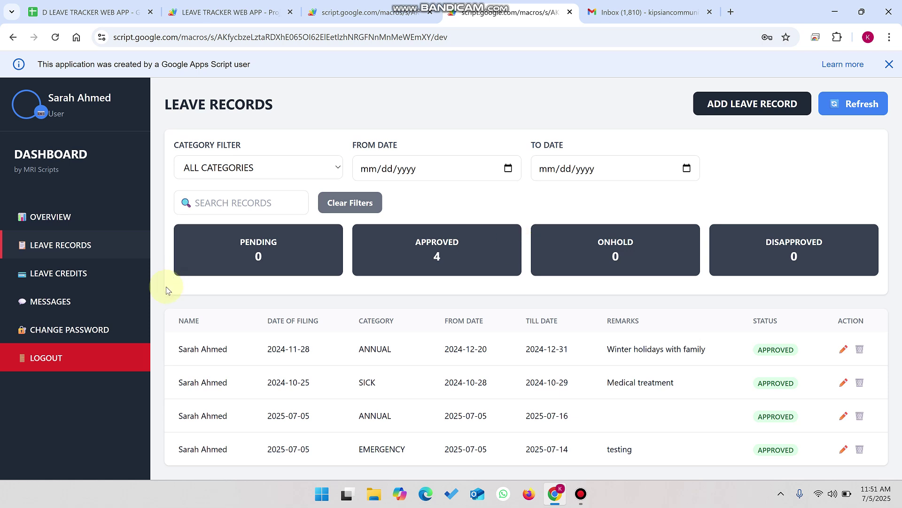
left_click(34, 276)
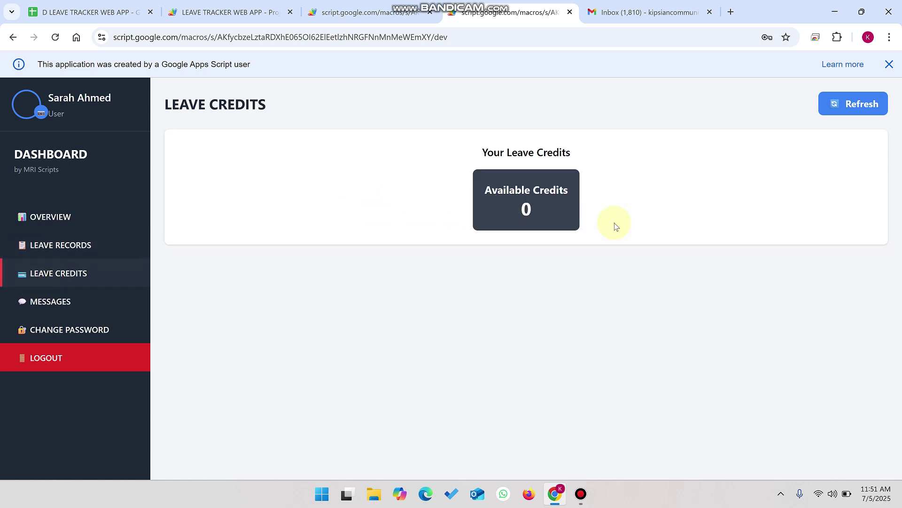
double_click(542, 202)
left_click(71, 248)
left_click(789, 104)
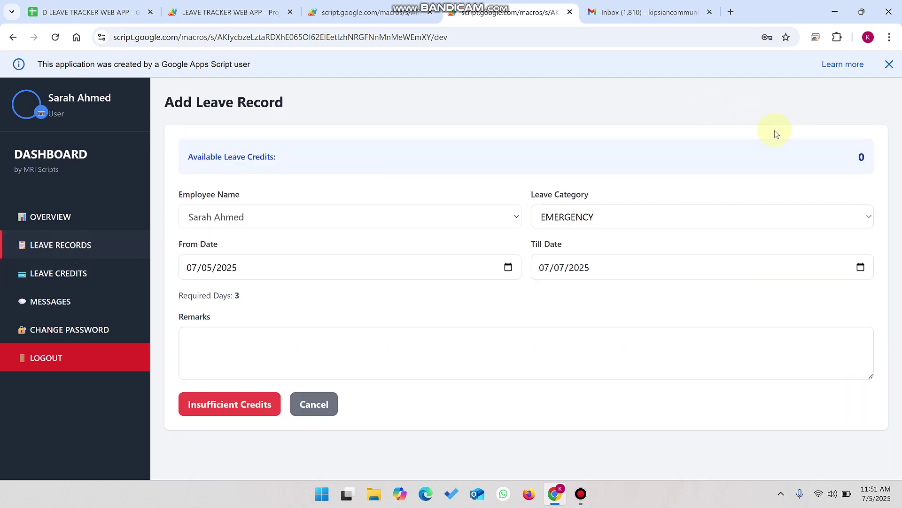
left_click_drag(868, 163, 853, 161)
Step: Go to Manage Users and open then close the admin user's edit form without changes
left_click(333, 7)
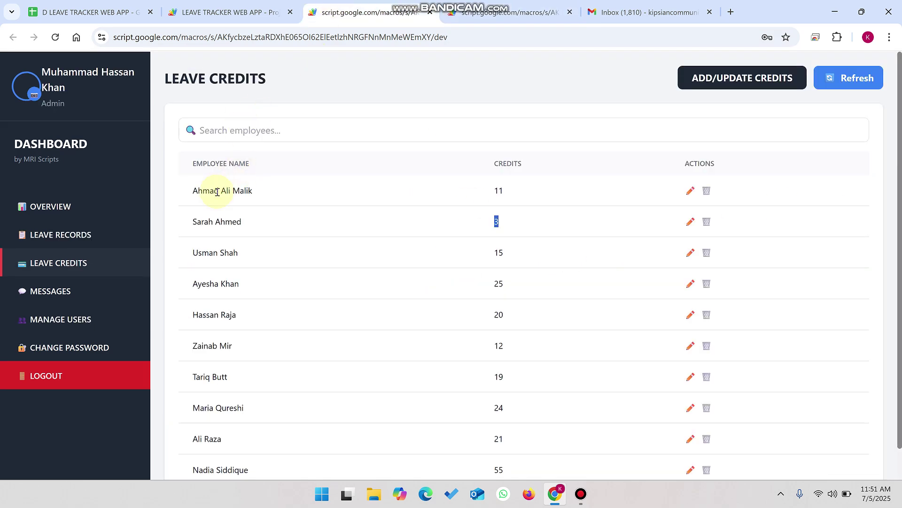
left_click(49, 320)
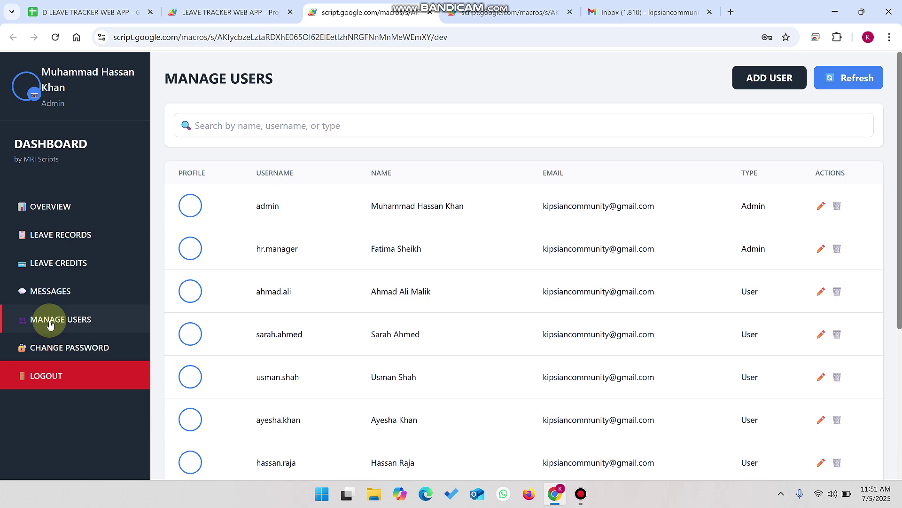
scroll(730, 197, "down", 4)
scroll(737, 204, "up", 4)
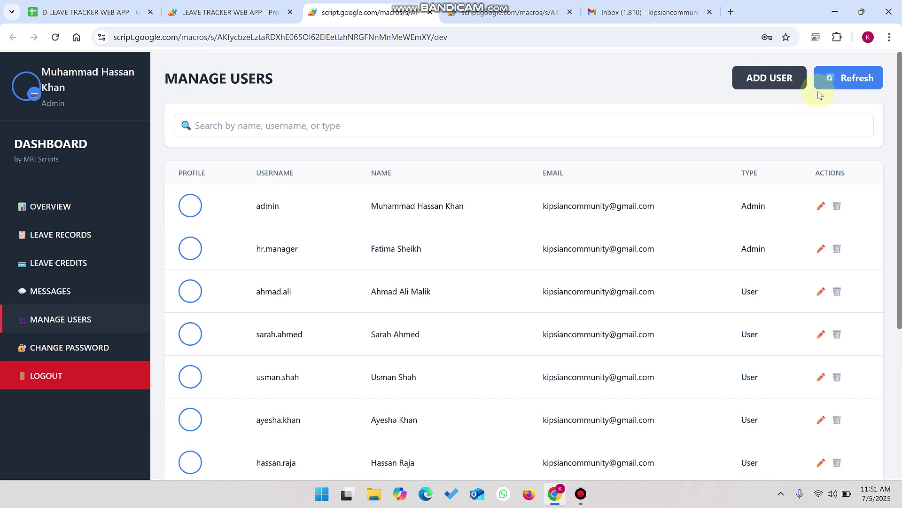
left_click(823, 203)
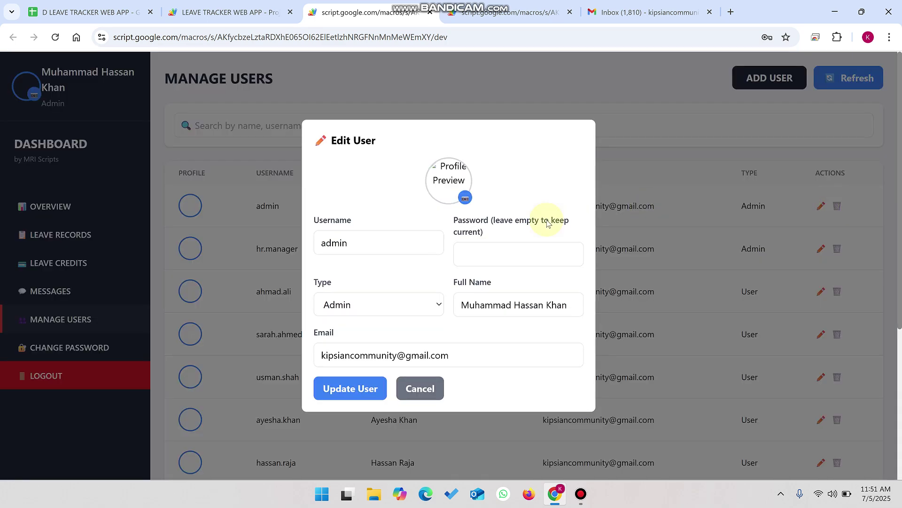
left_click(432, 382)
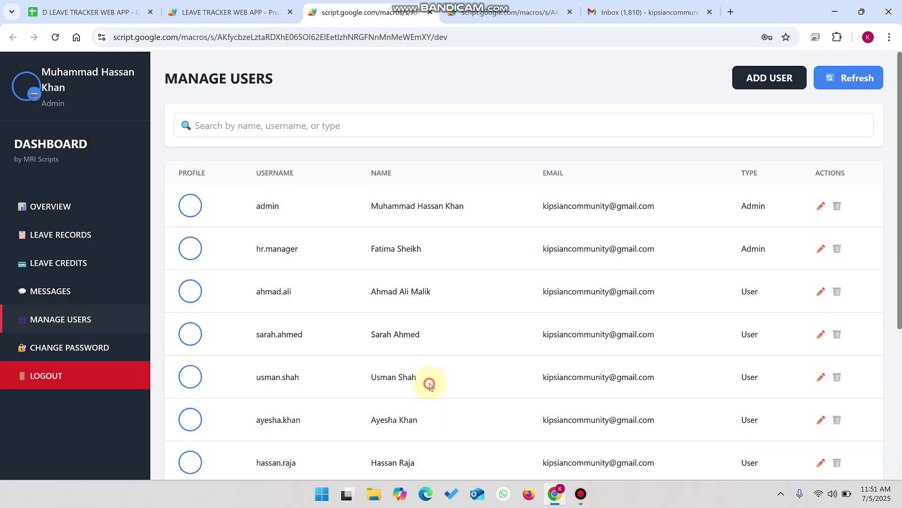
Step: Start a profile picture upload, cancel the file browser, and close the upload dialog
left_click(36, 94)
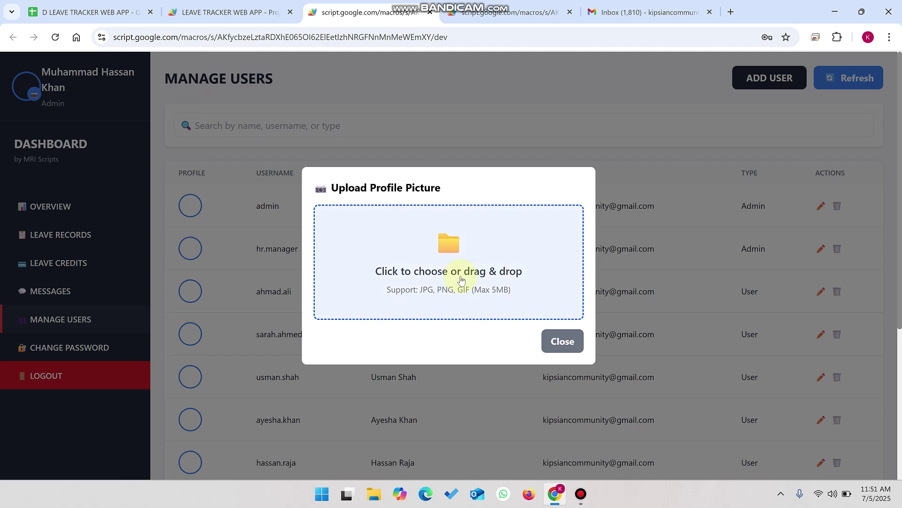
left_click(450, 248)
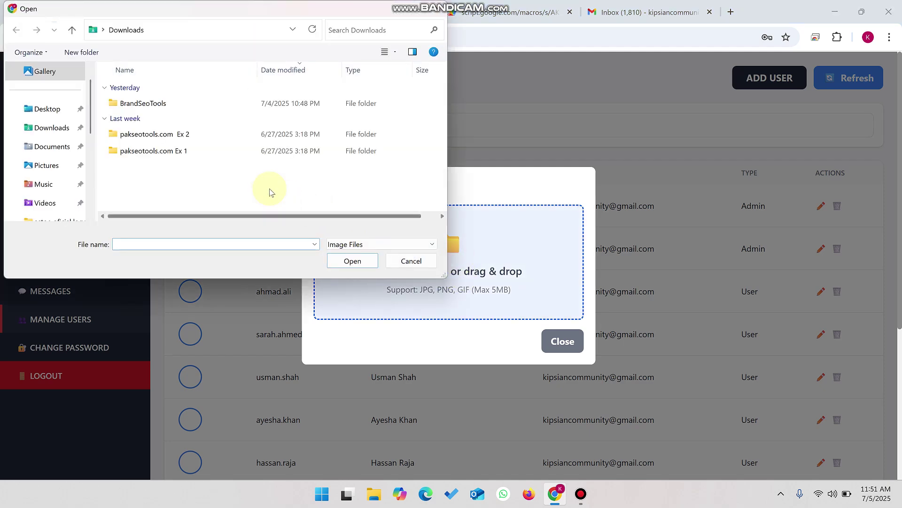
left_click(407, 260)
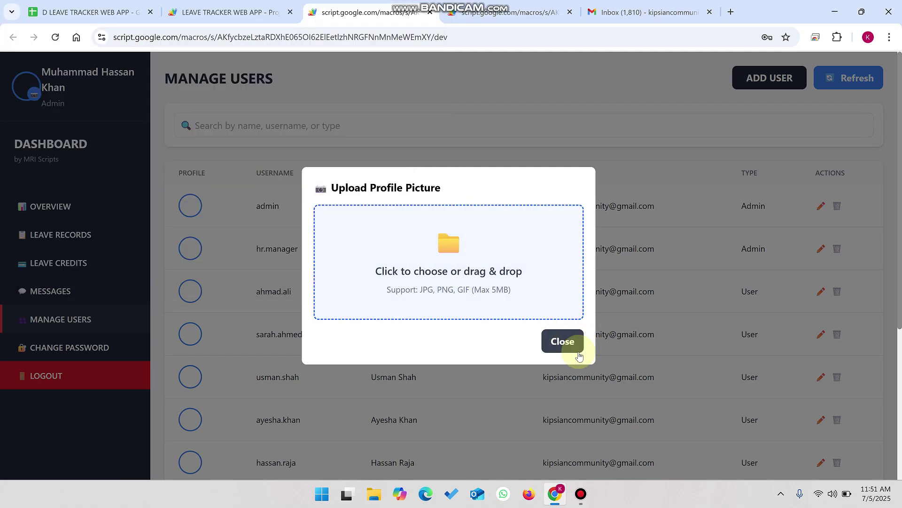
left_click(560, 340)
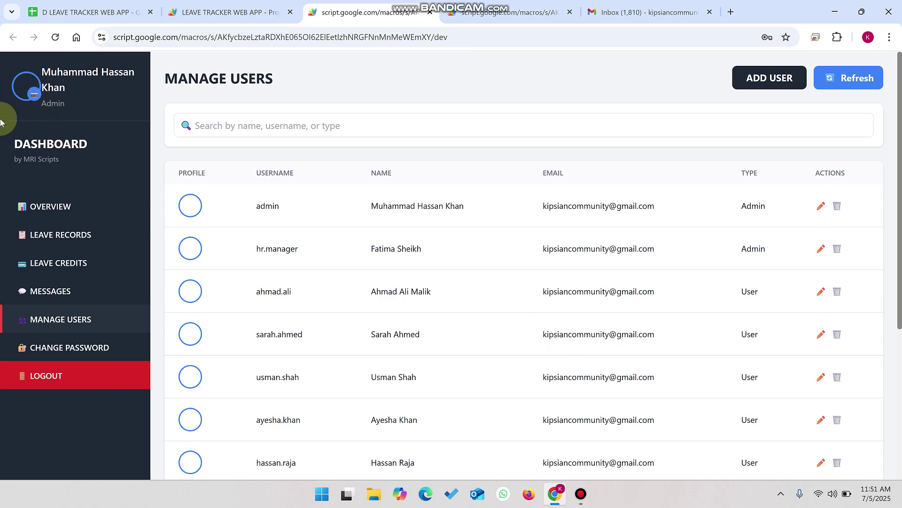
Step: Inspect the admin user's profile picture and review the full Manage Users list
left_click(198, 208)
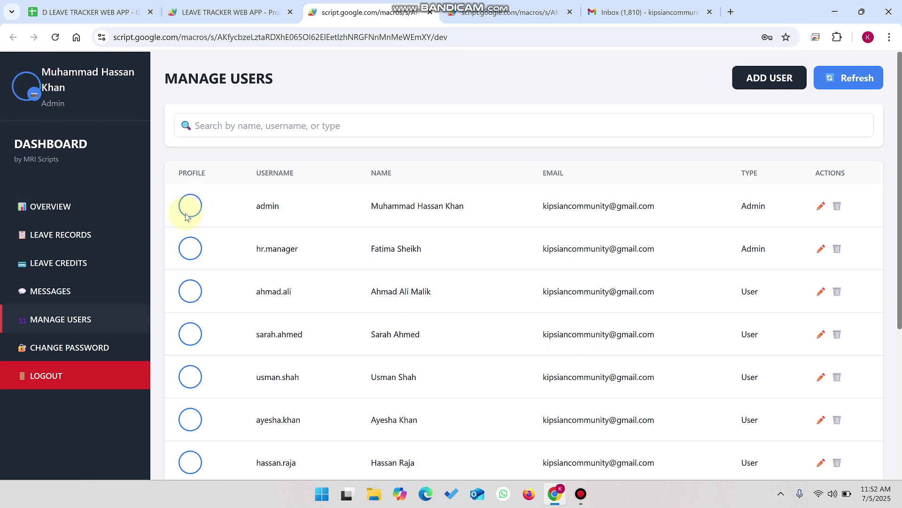
scroll(185, 254, "down", 5)
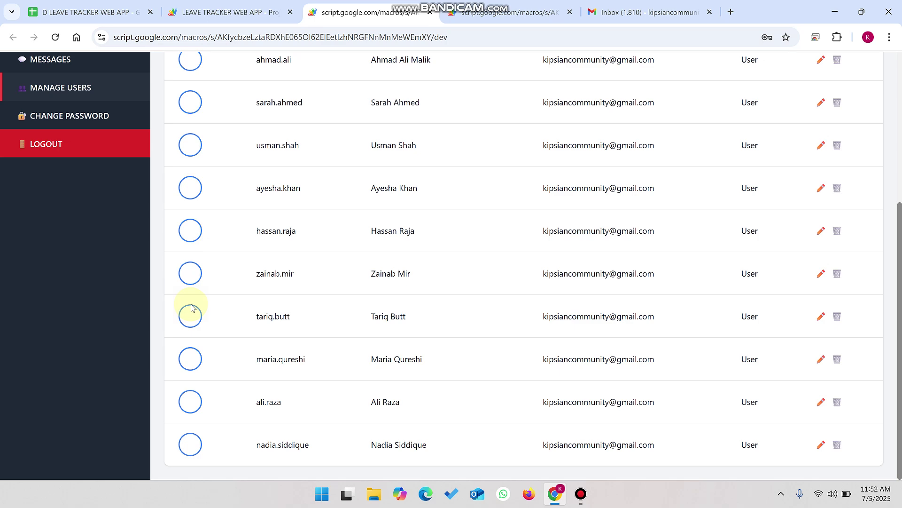
scroll(191, 308, "up", 5)
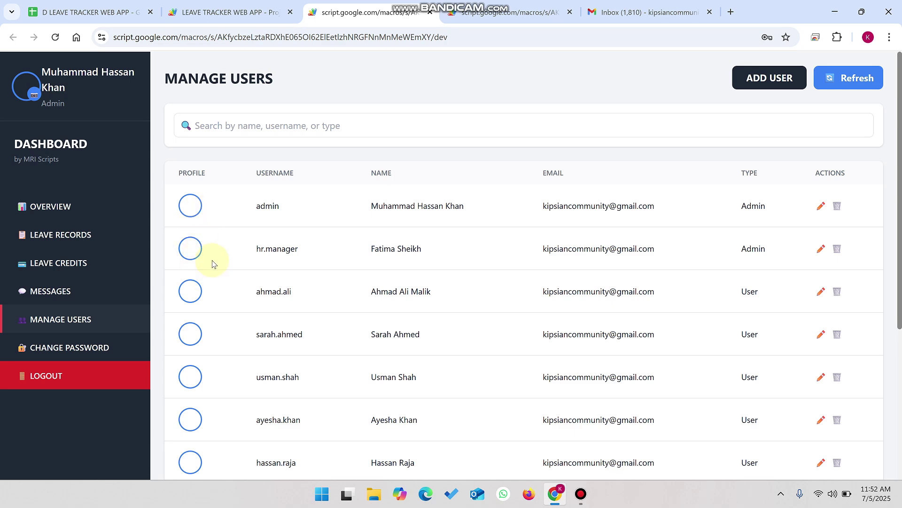
left_click(87, 12)
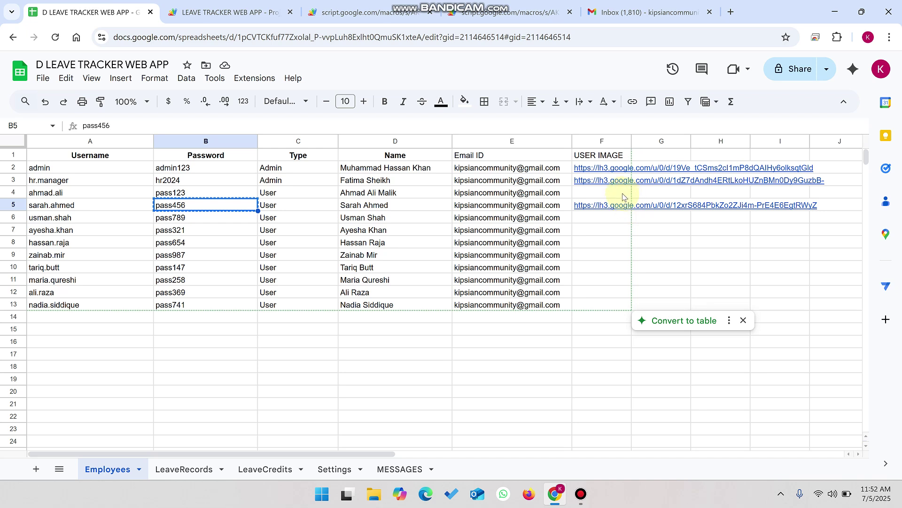
Step: Delete the image links in F2:F5 of the Employees sheet's USER IMAGE column
left_click_drag(604, 210, 594, 167)
key("Delete")
left_click(621, 256)
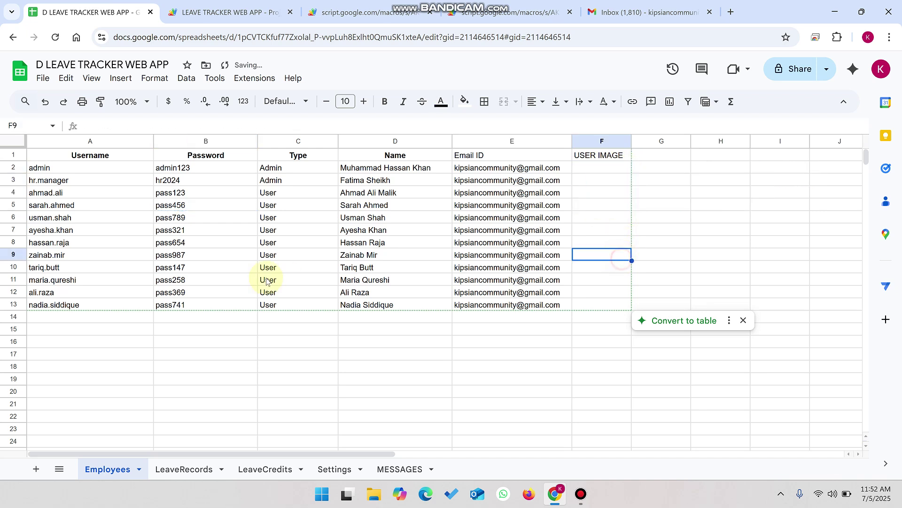
left_click(367, 11)
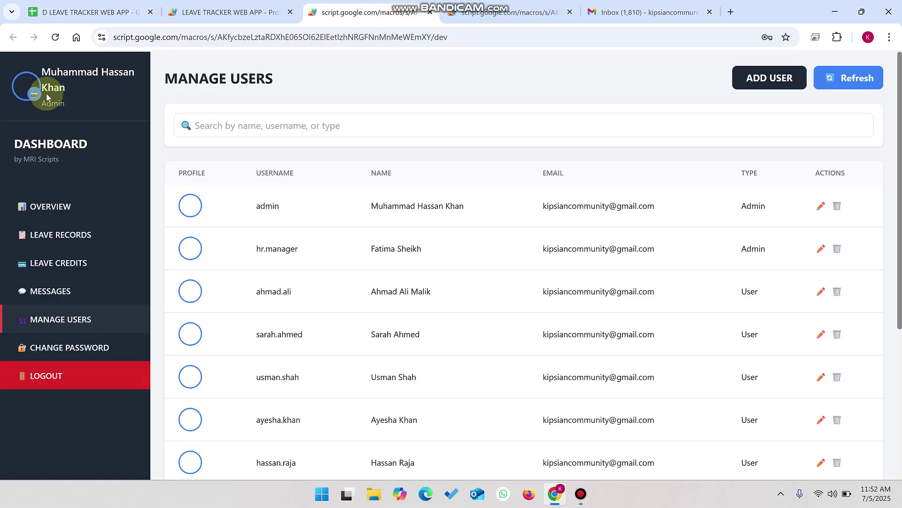
Step: Start a user's profile picture upload, browse the Desktop, cancel, and switch to the Gmail inbox
left_click(34, 93)
left_click(438, 287)
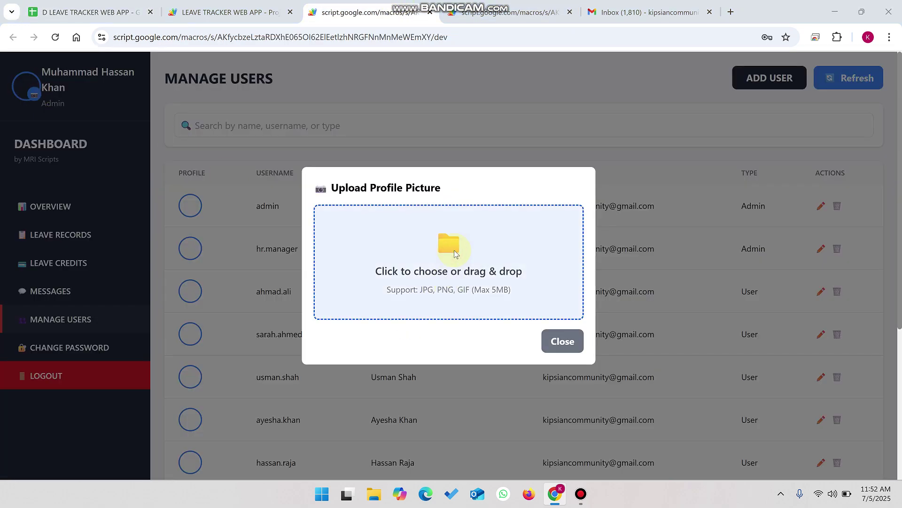
left_click(49, 110)
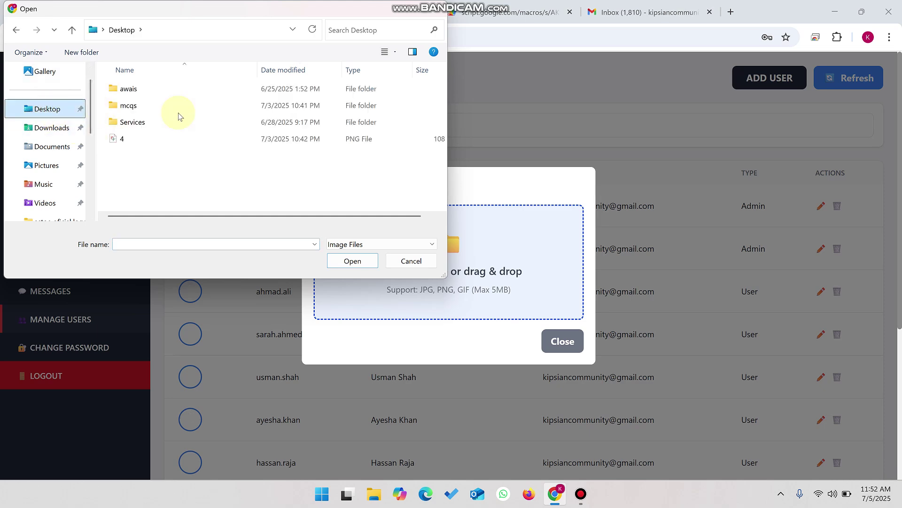
left_click(410, 260)
left_click(648, 12)
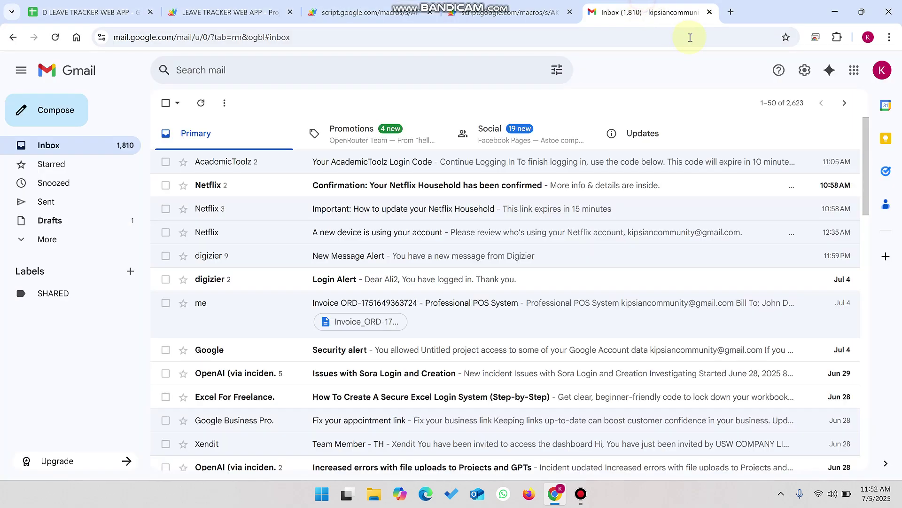
Step: Search Google for 'employee icon' in a new tab
left_click(735, 13)
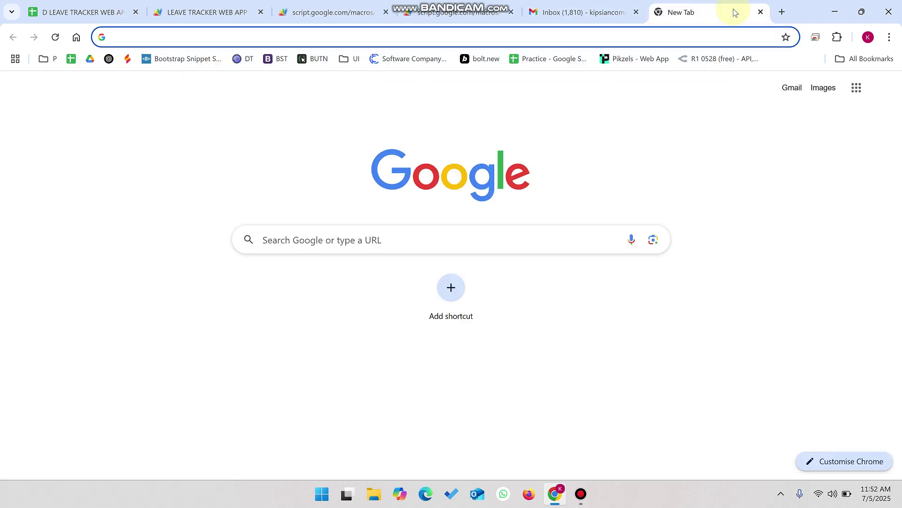
type("employ")
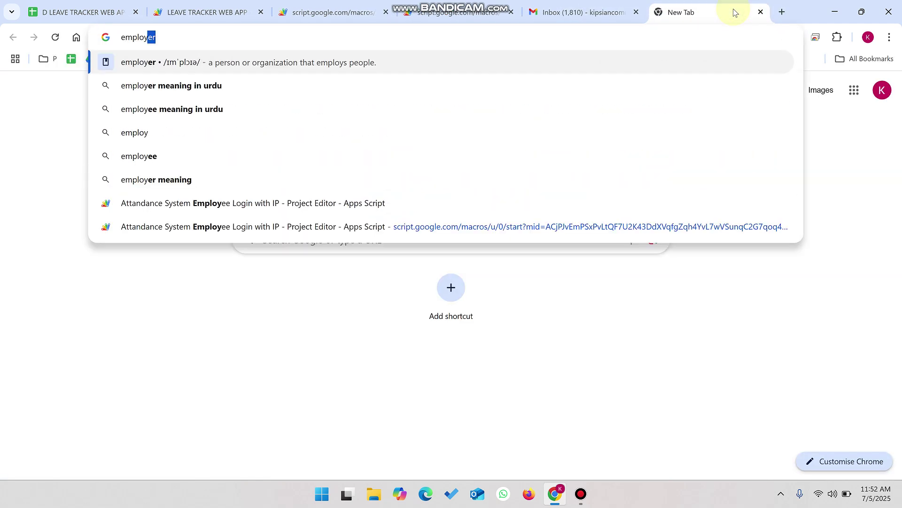
type("ee icon")
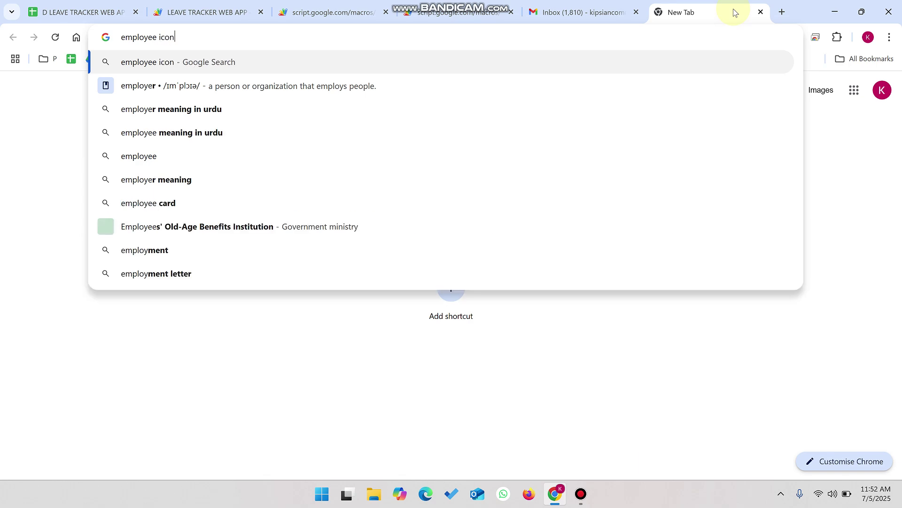
key("Return")
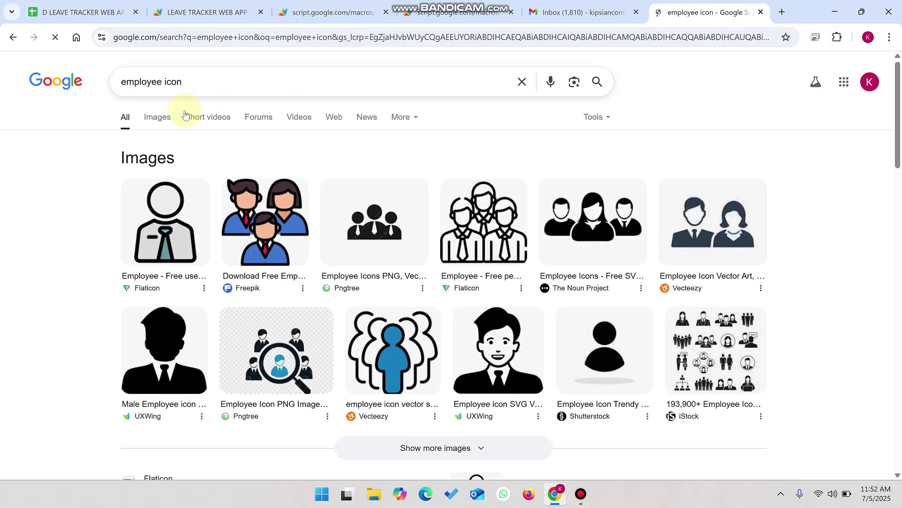
Step: Save the first image result to the Desktop as download.png and return to Leave Tracker
right_click(184, 214)
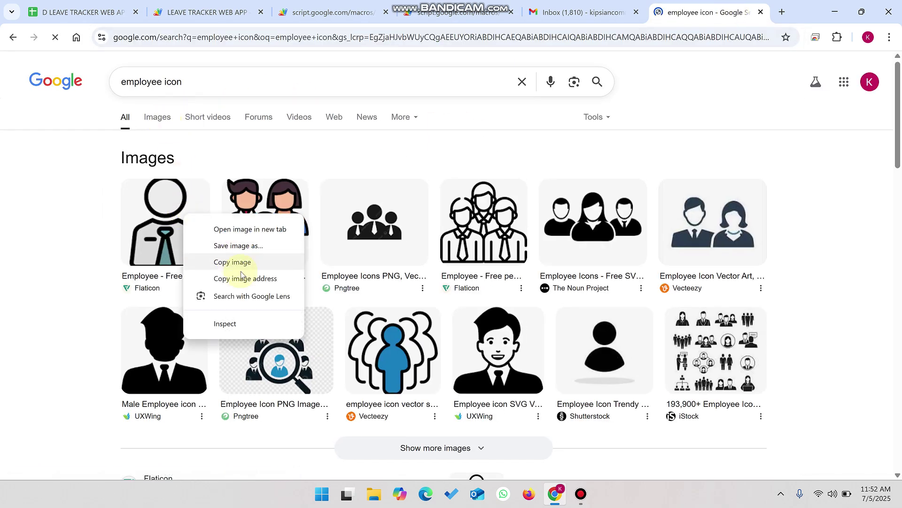
left_click(234, 260)
right_click(185, 225)
left_click(221, 248)
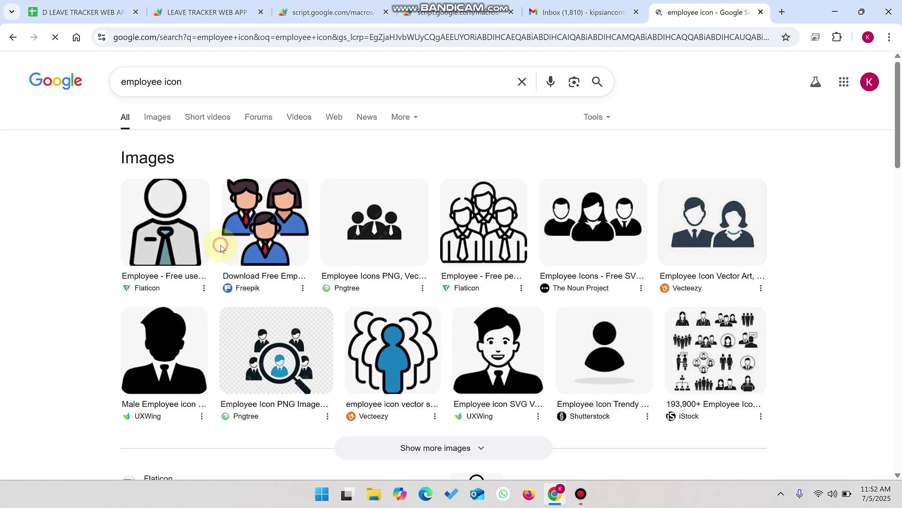
left_click(60, 107)
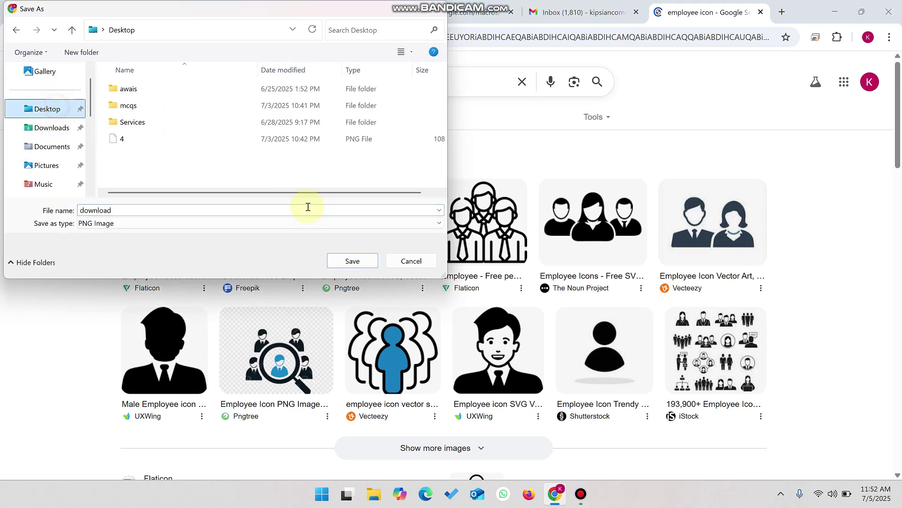
left_click(353, 261)
left_click(344, 5)
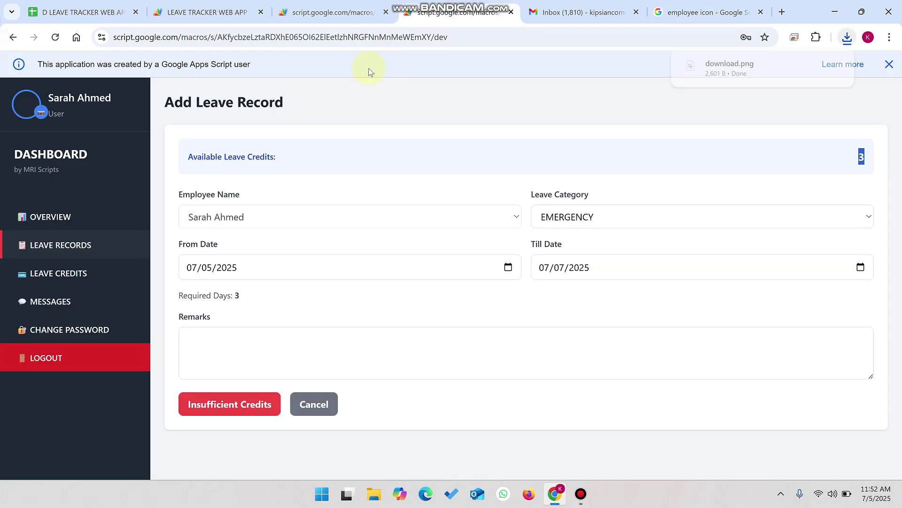
Step: Load download.png from the Desktop into the profile picture upload preview
left_click(344, 4)
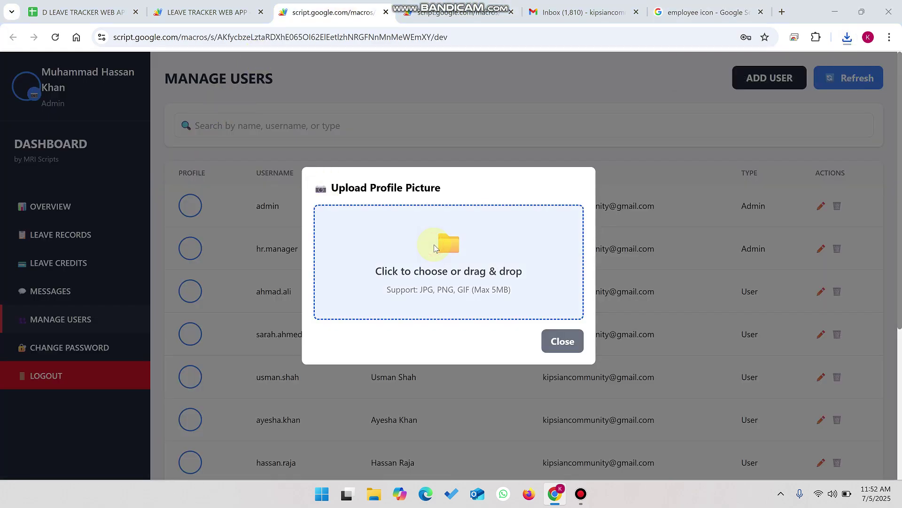
left_click(437, 242)
left_click(66, 109)
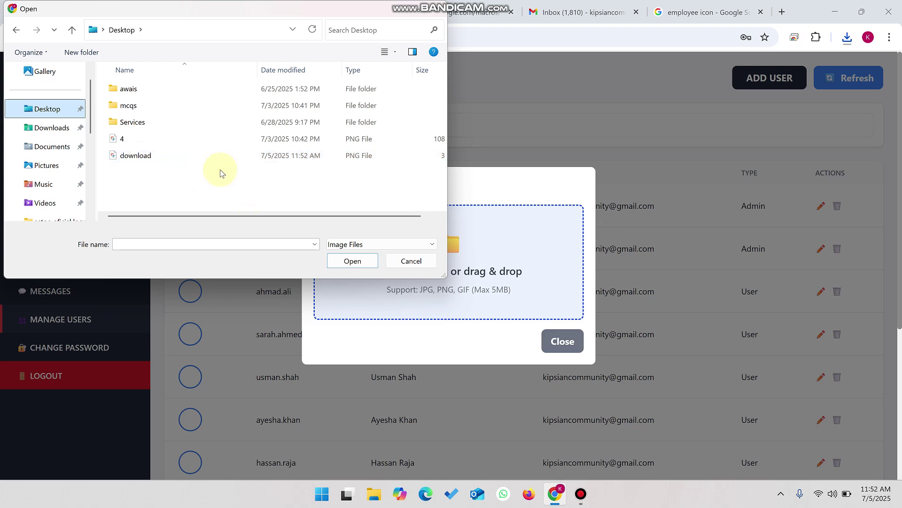
left_click(211, 155)
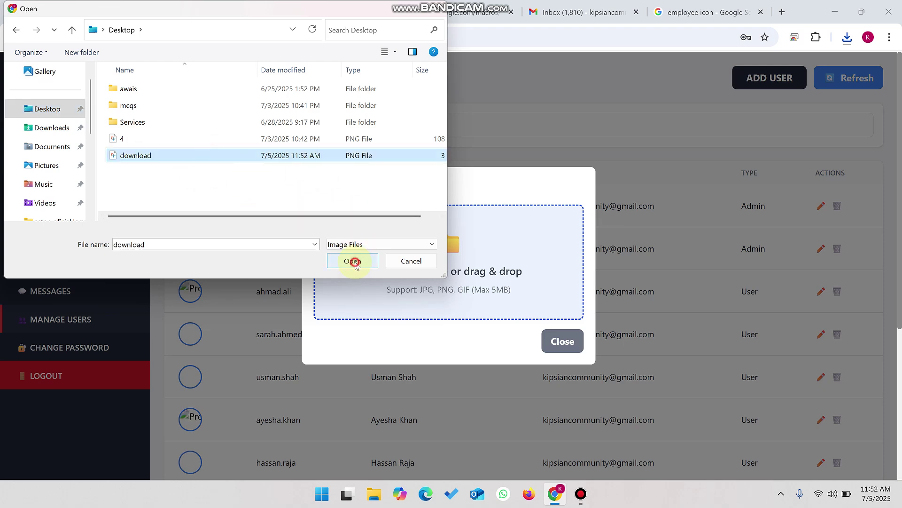
left_click(352, 261)
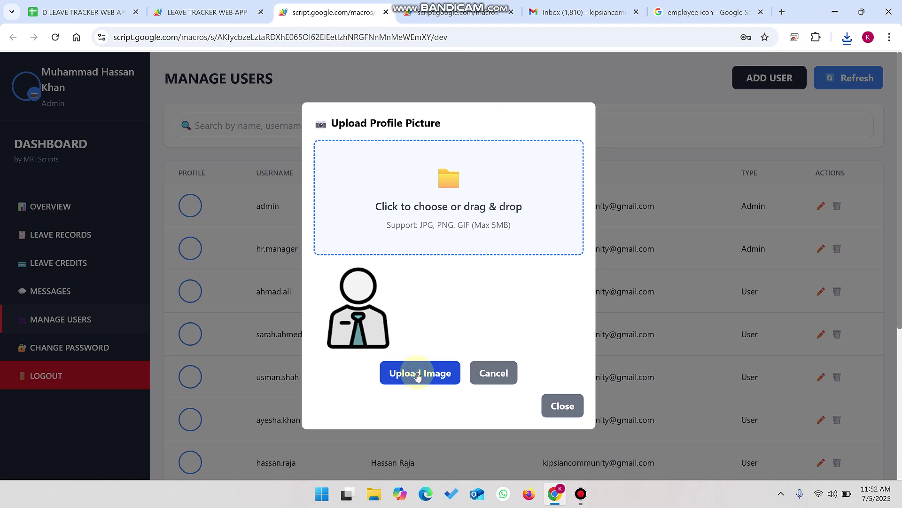
Step: Upload the picture, which fails on a Drive permission error, then run the Apps Script code
left_click(418, 373)
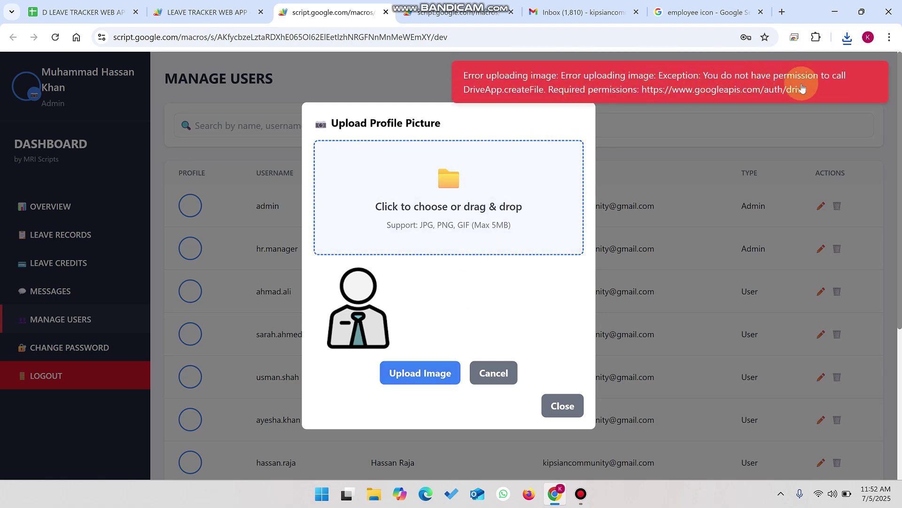
left_click(218, 6)
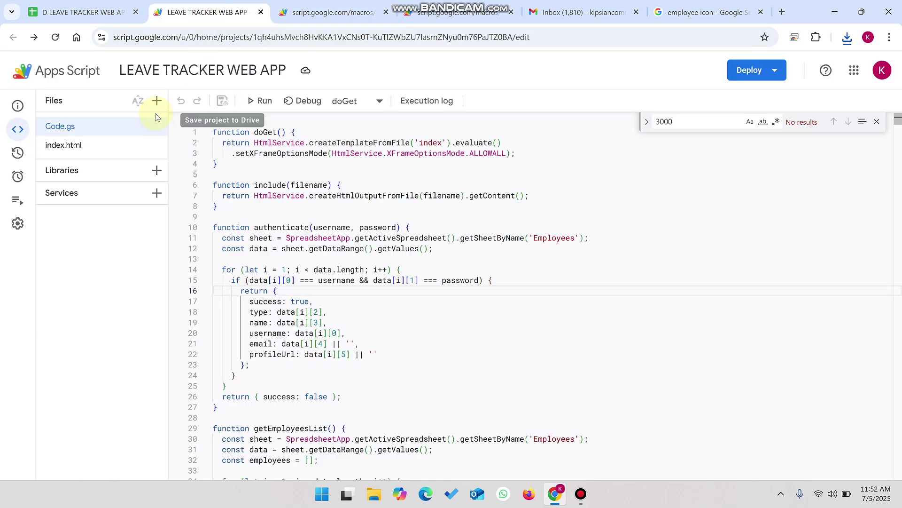
left_click(258, 101)
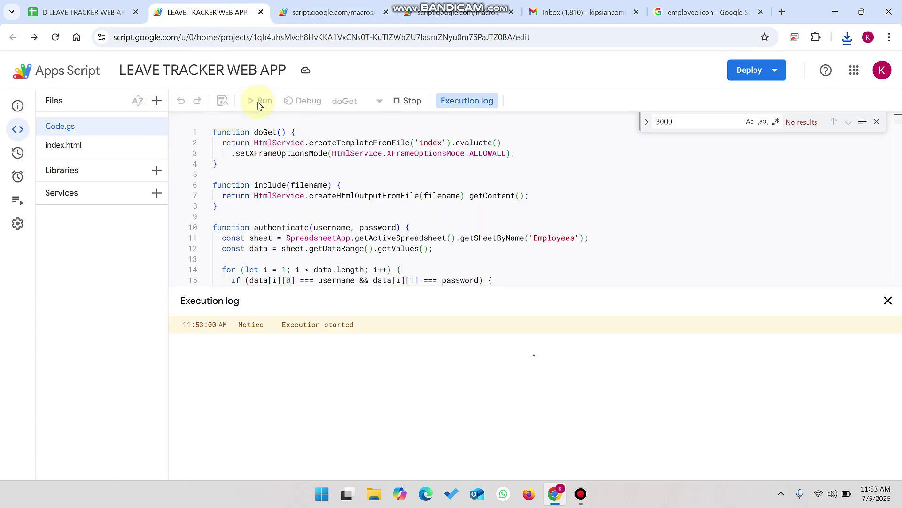
Step: Return to the Manage Users tab and retry uploading the employee icon picture
left_click(456, 13)
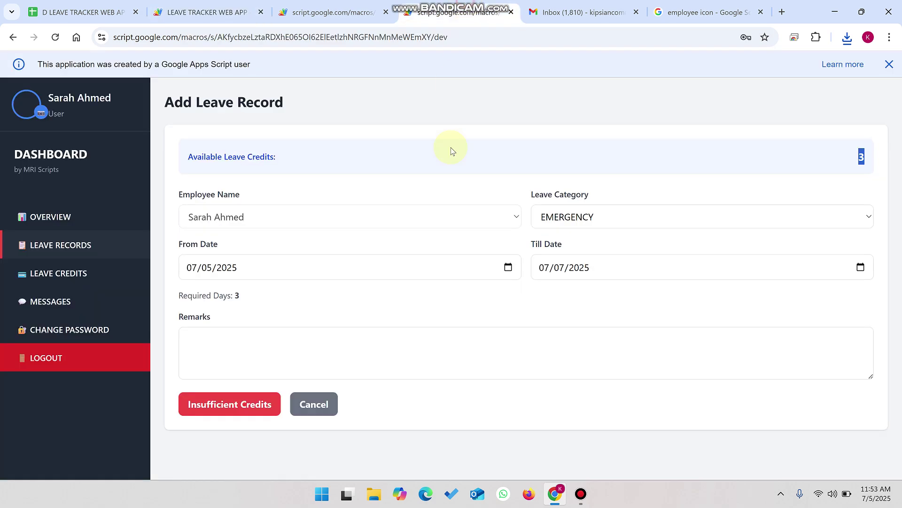
key("ctrl+shift+Tab")
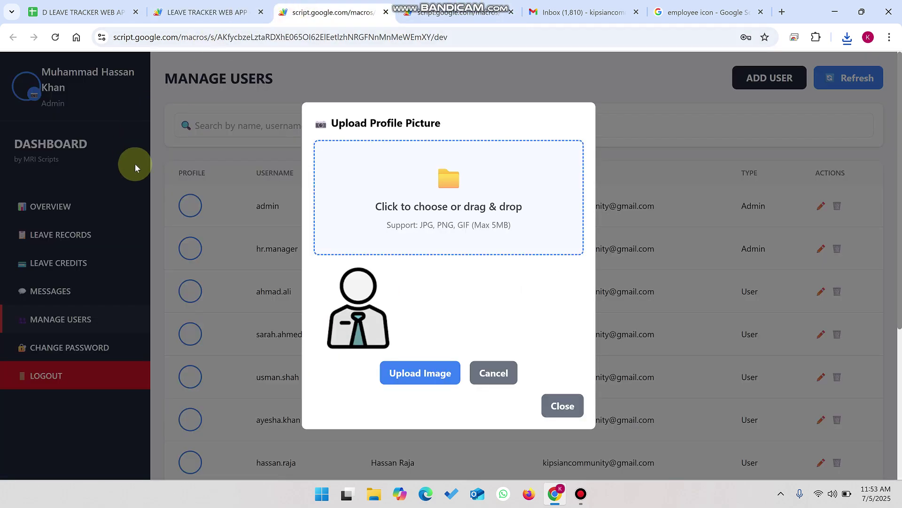
left_click(427, 382)
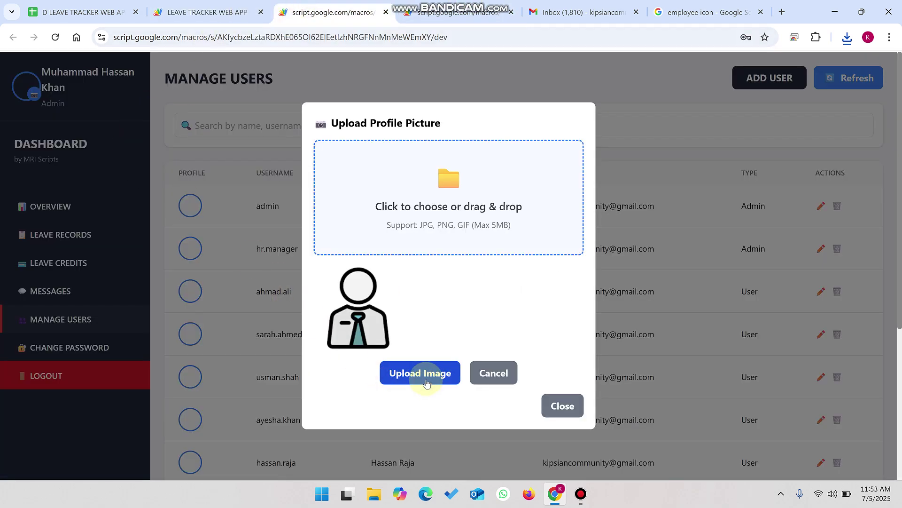